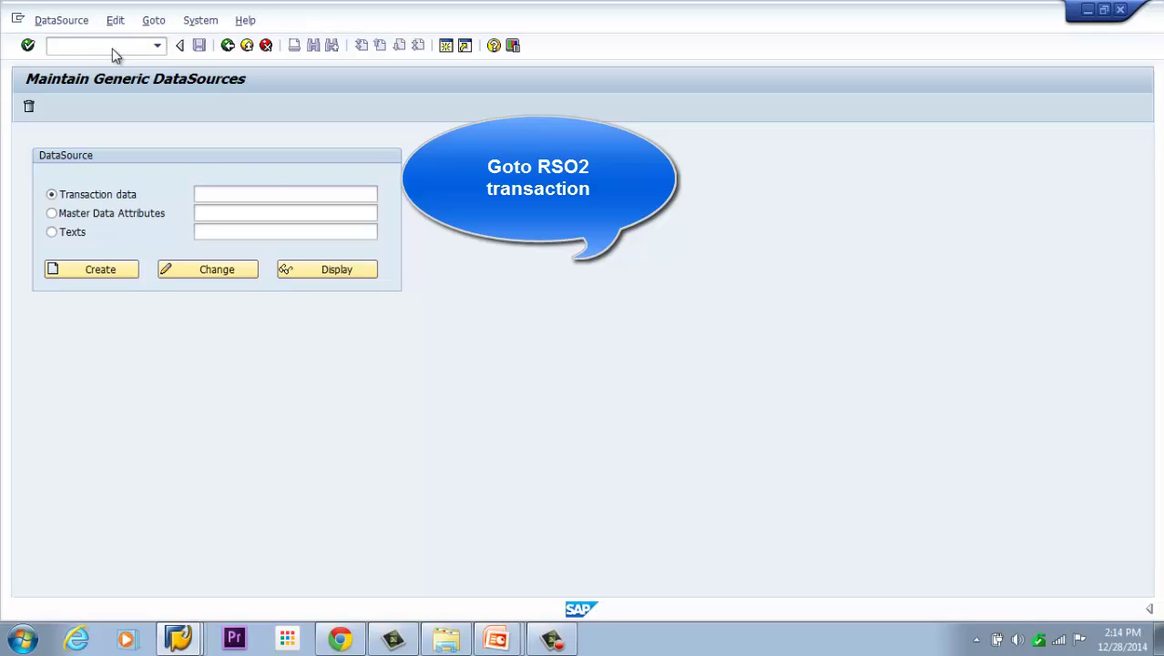
Step: Enter ZVEMP_T001 as the transaction data DataSource and try to display it
{"action": "key", "text": "Delete"}
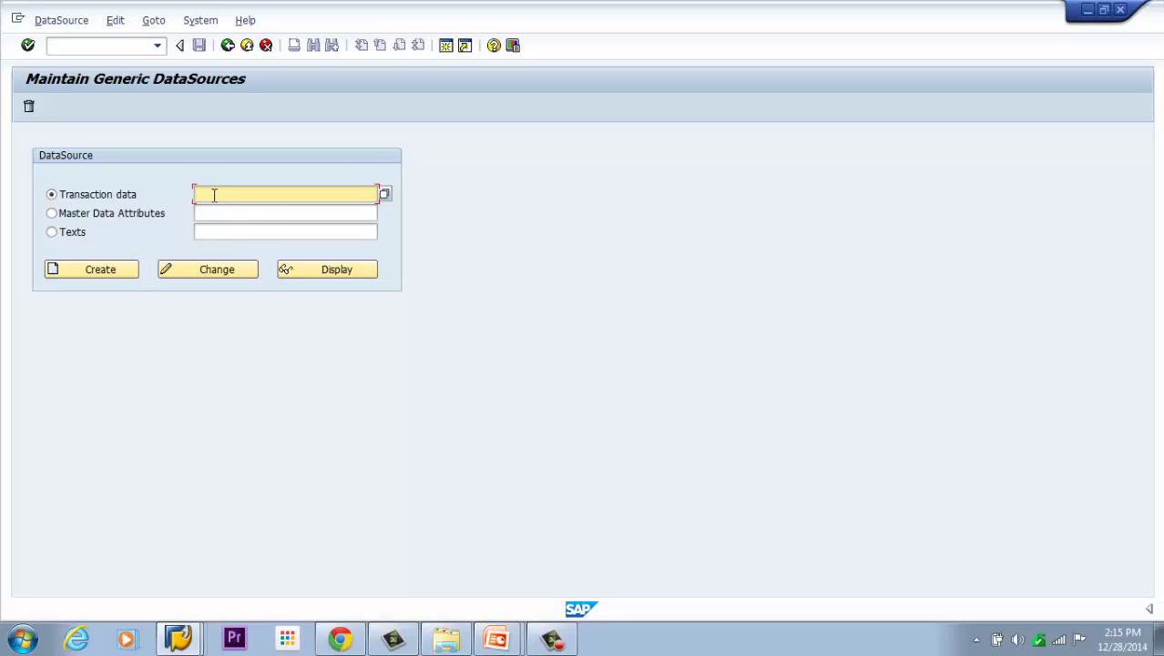
{"action": "type", "text": "Z"}
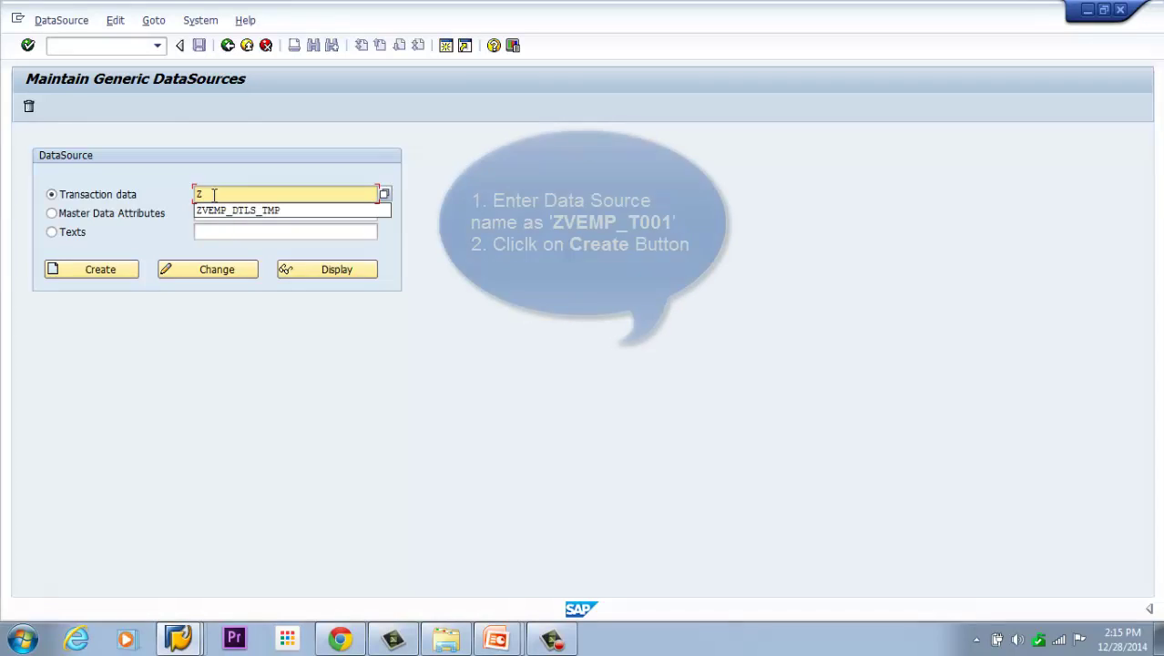
{"action": "type", "text": "VEMP_"}
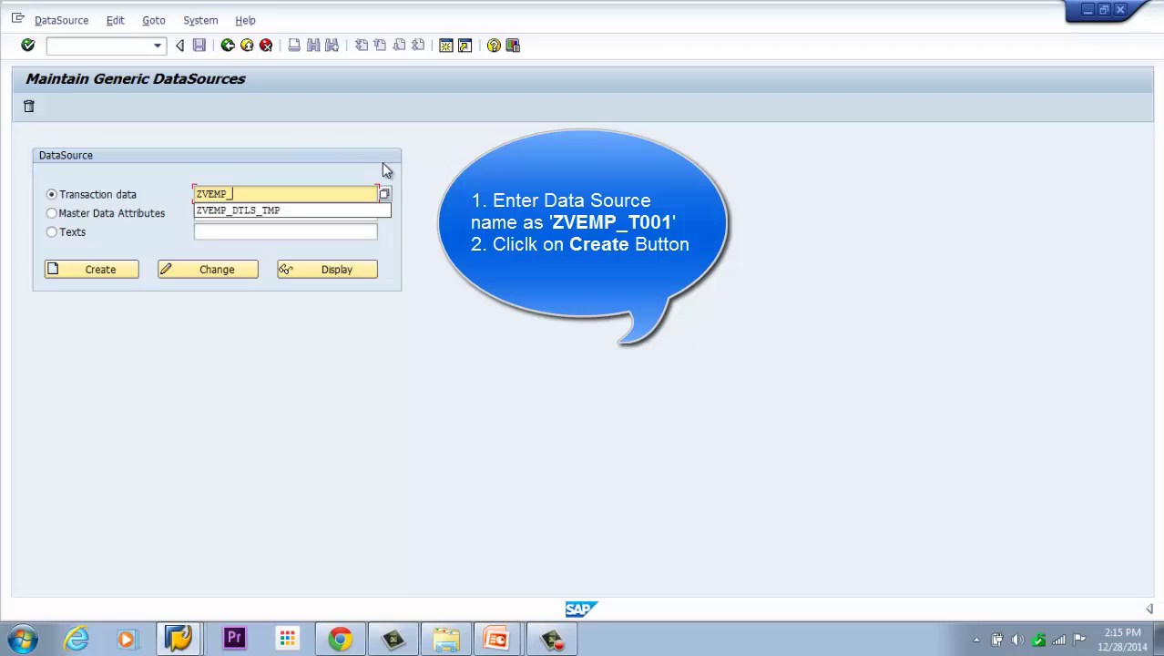
{"action": "type", "text": "T001"}
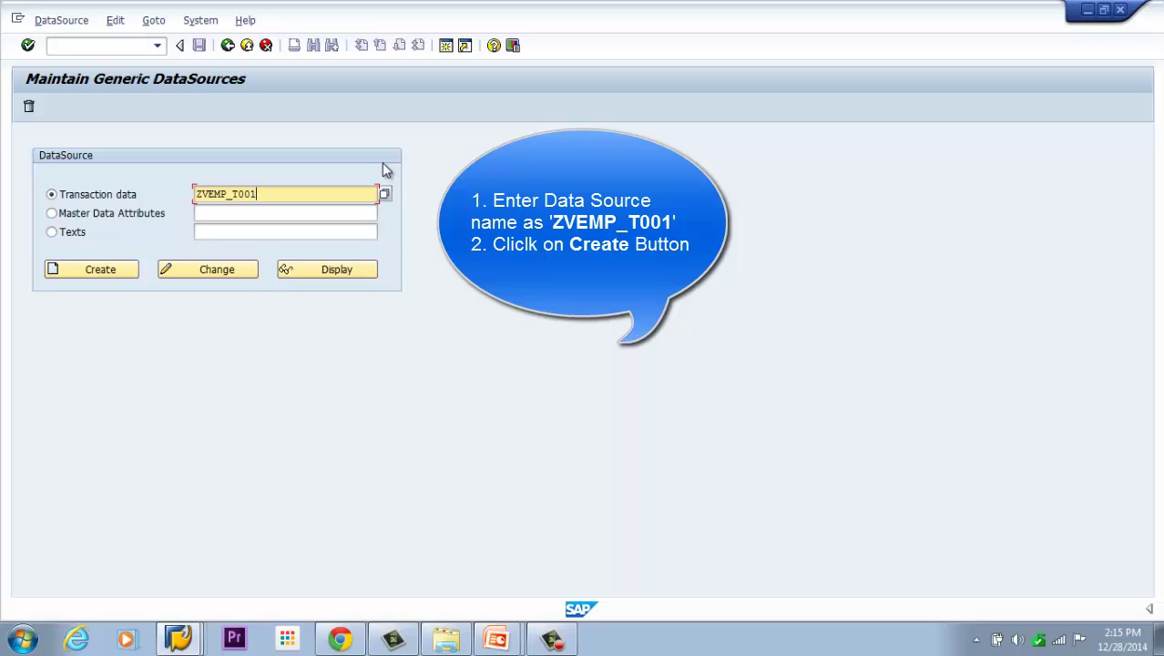
{"action": "left_click", "coordinate": [325, 273]}
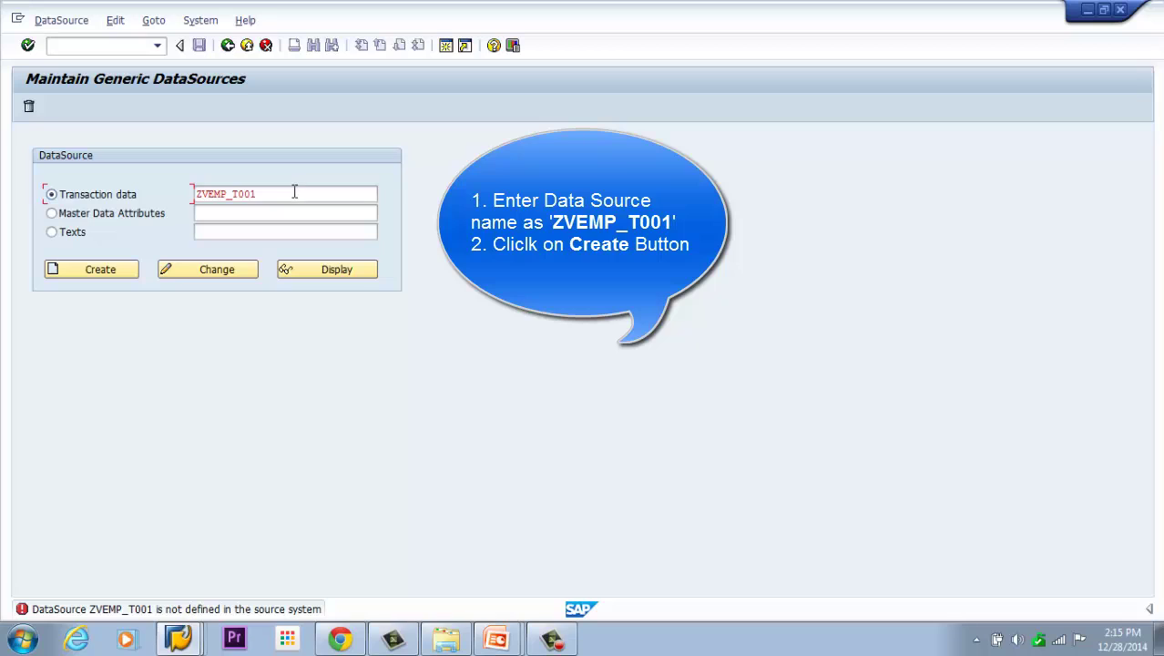
Step: Start creating the transaction data DataSource ZVEMP_T001
{"action": "left_click_drag", "start_coordinate": [293, 192], "coordinate": [162, 195]}
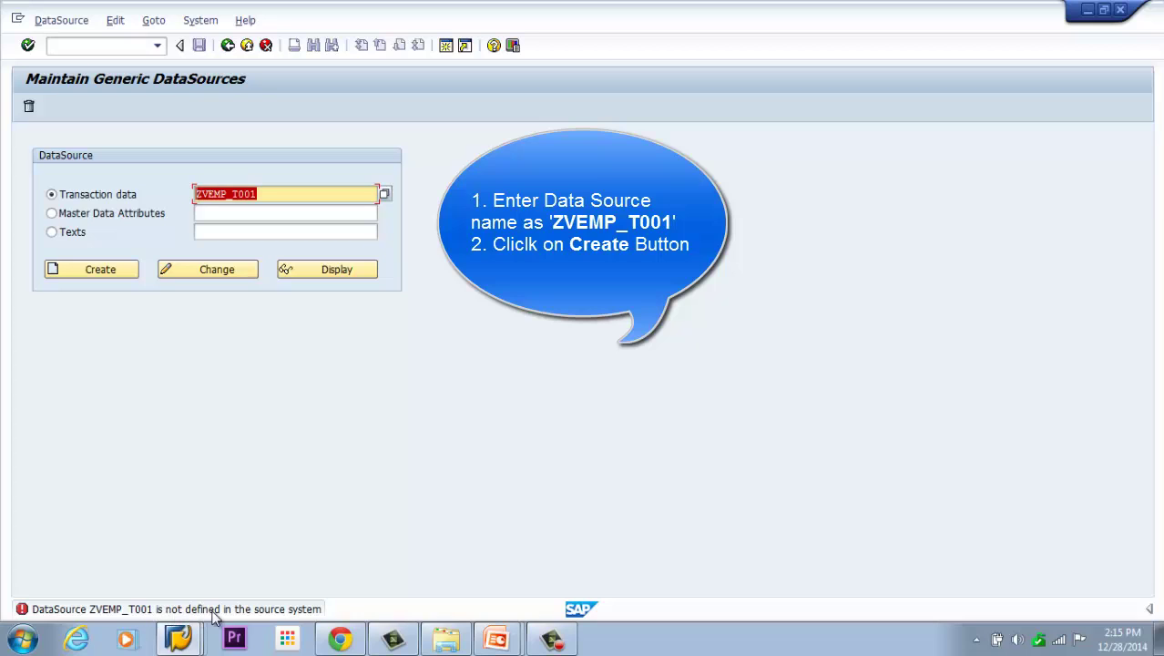
{"action": "left_click", "coordinate": [290, 194]}
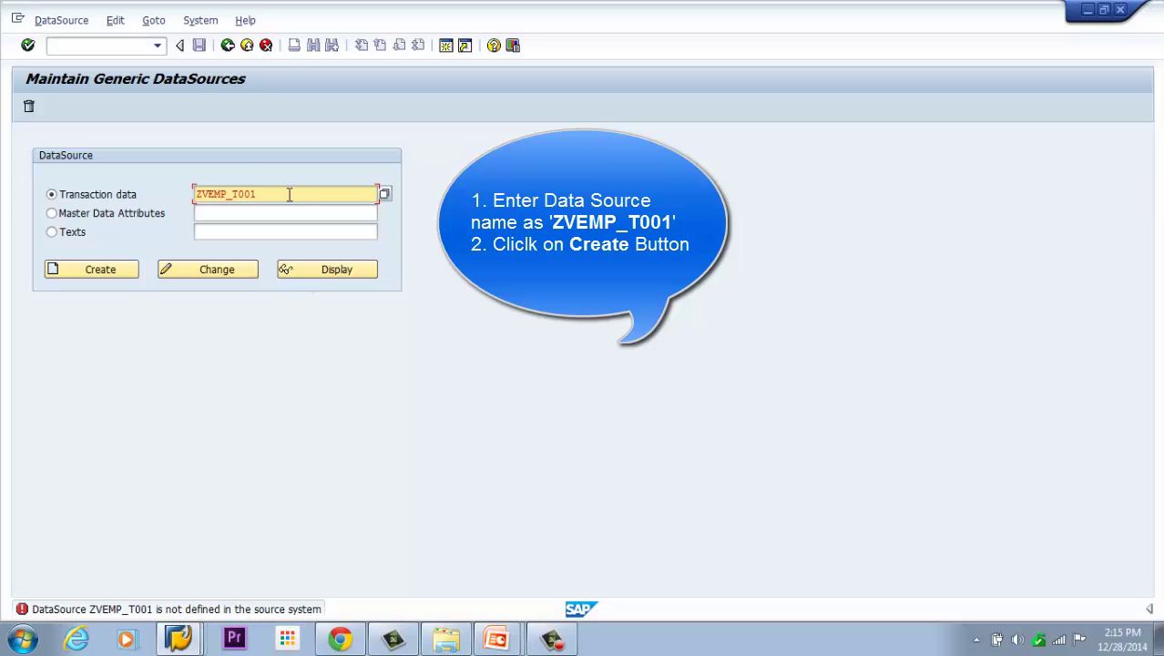
{"action": "left_click", "coordinate": [109, 270]}
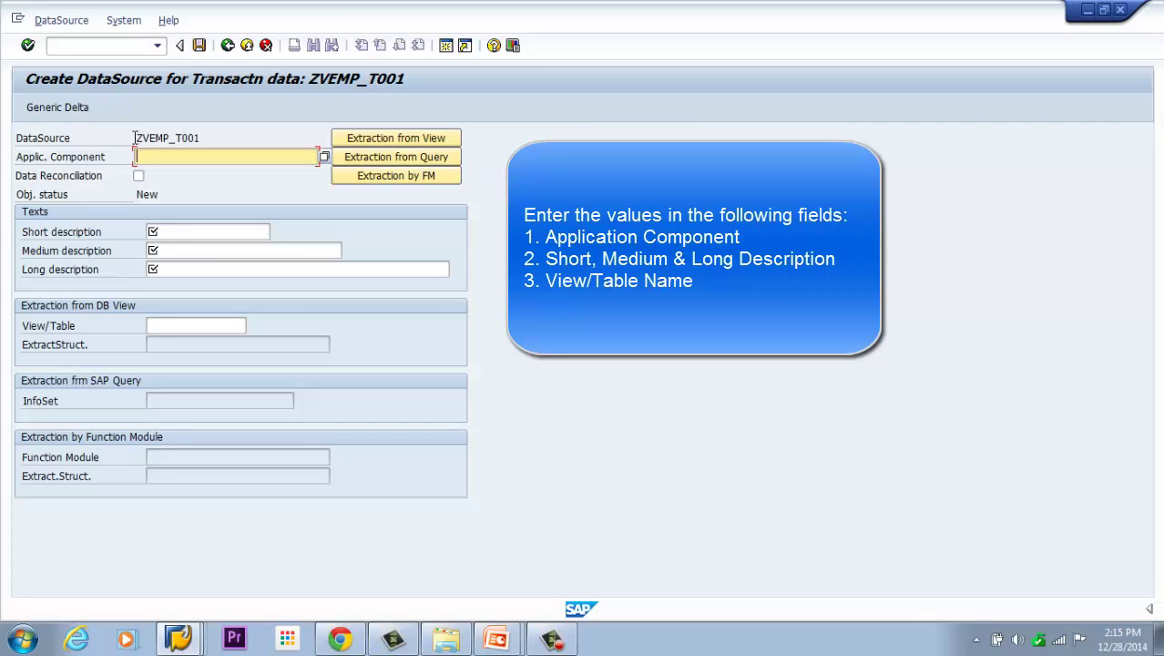
Step: Assign the application component IS to the DataSource from the component hierarchy
{"action": "left_click_drag", "start_coordinate": [136, 137], "coordinate": [219, 138]}
{"action": "left_click", "coordinate": [177, 160]}
{"action": "left_click", "coordinate": [324, 157]}
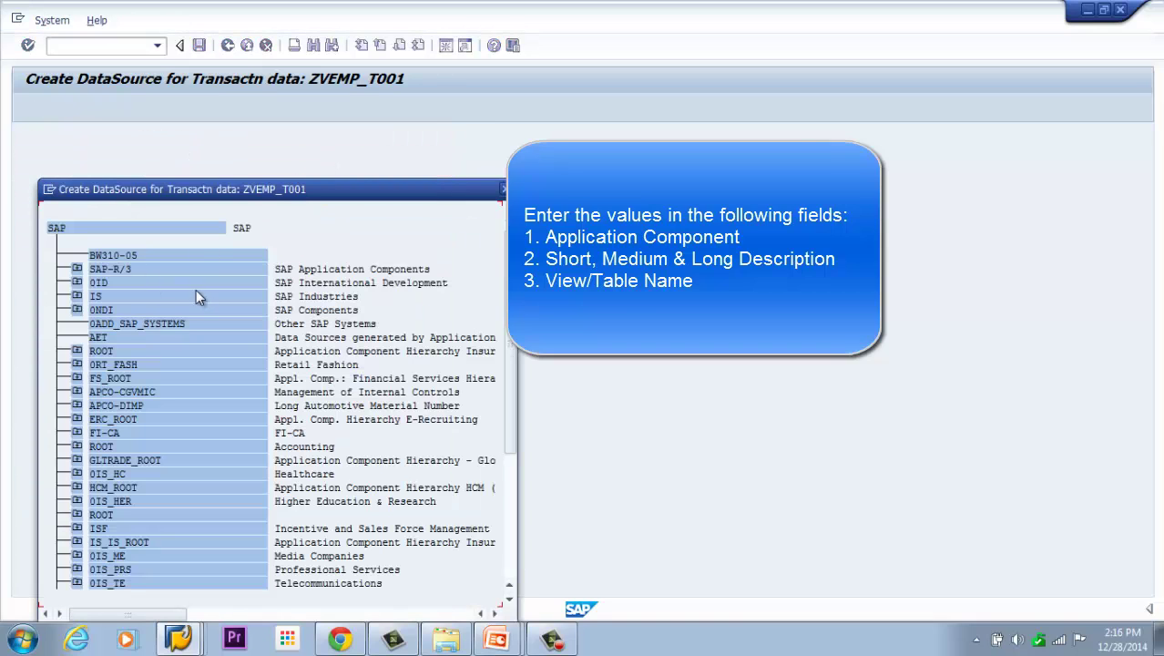
{"action": "double_click", "coordinate": [98, 296]}
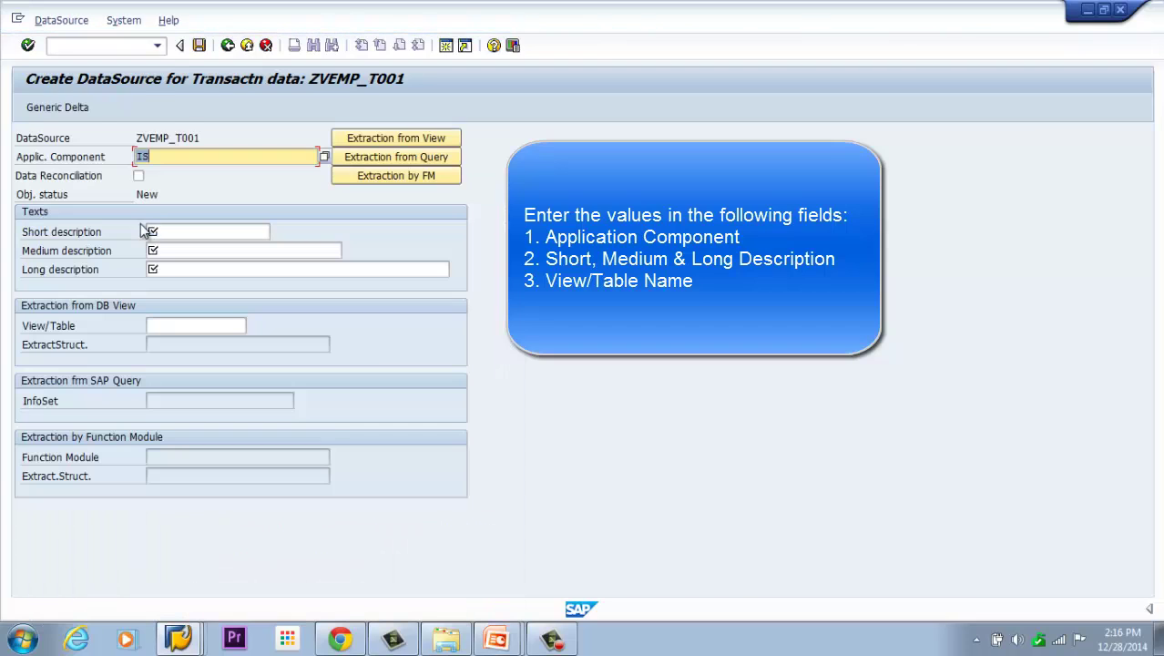
Step: Enter "T001 Extractor" as the short, medium and long descriptions of the DataSource
{"action": "left_click", "coordinate": [174, 232]}
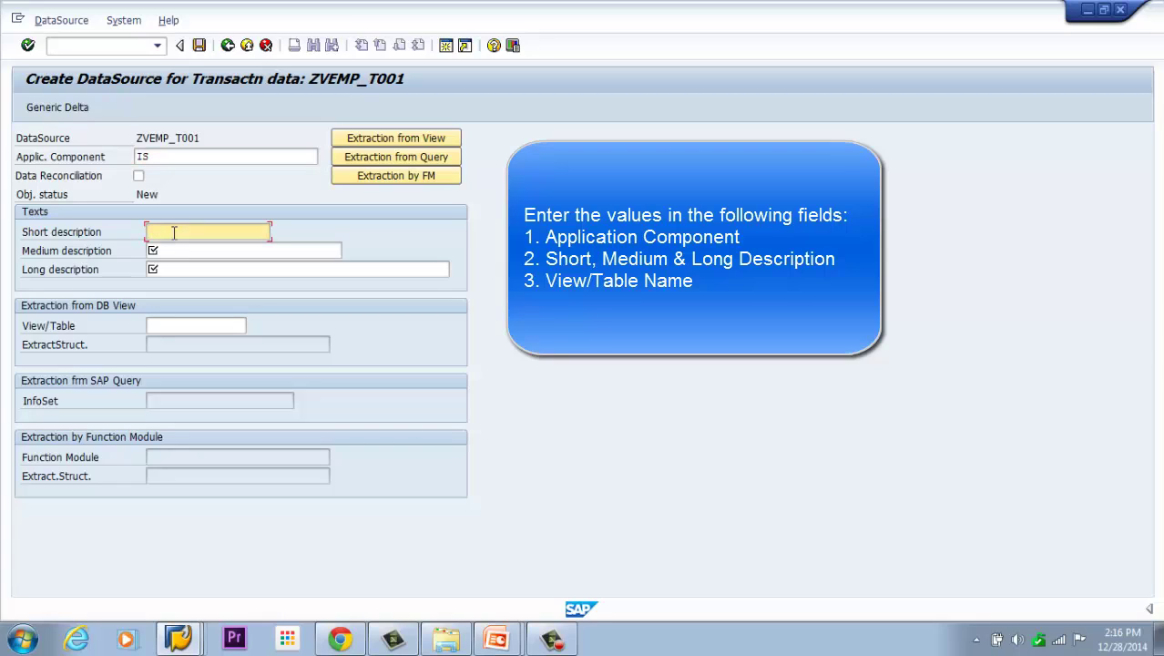
{"action": "type", "text": "T001 Extractor"}
{"action": "key", "text": "ctrl+a"}
{"action": "key", "text": "ctrl+c"}
{"action": "left_click", "coordinate": [173, 251]}
{"action": "key", "text": "ctrl+v"}
{"action": "left_click", "coordinate": [176, 270]}
{"action": "key", "text": "ctrl+v"}
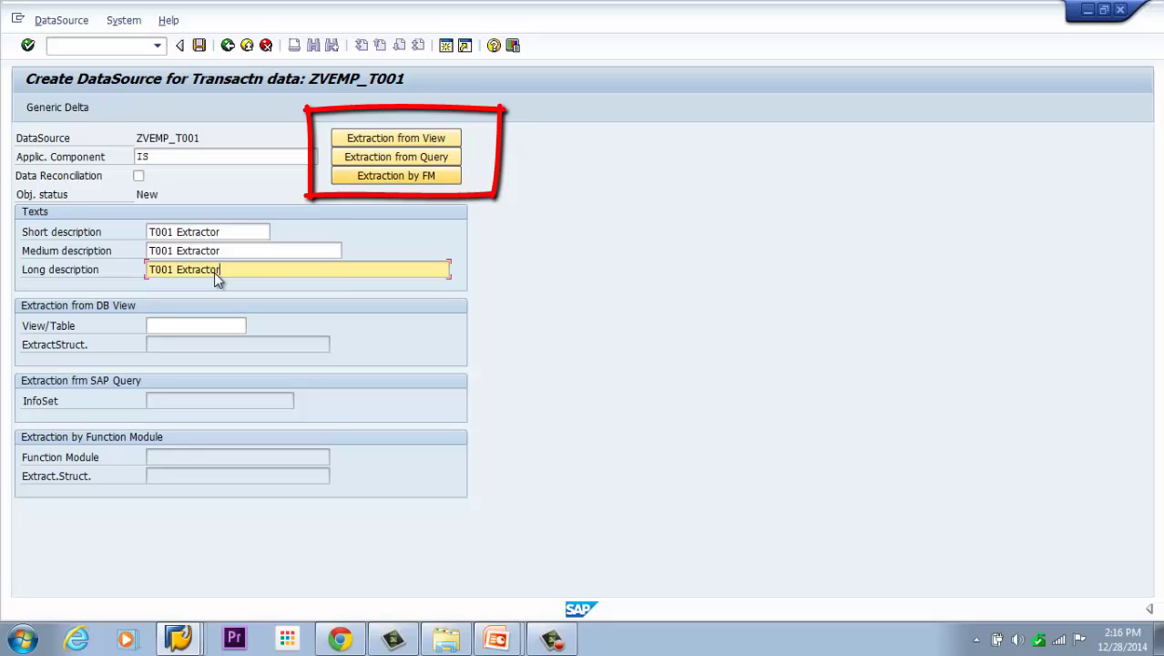
Step: Try the extraction by function module for the DataSource and switch back to extraction from a view
{"action": "key", "text": "Tab"}
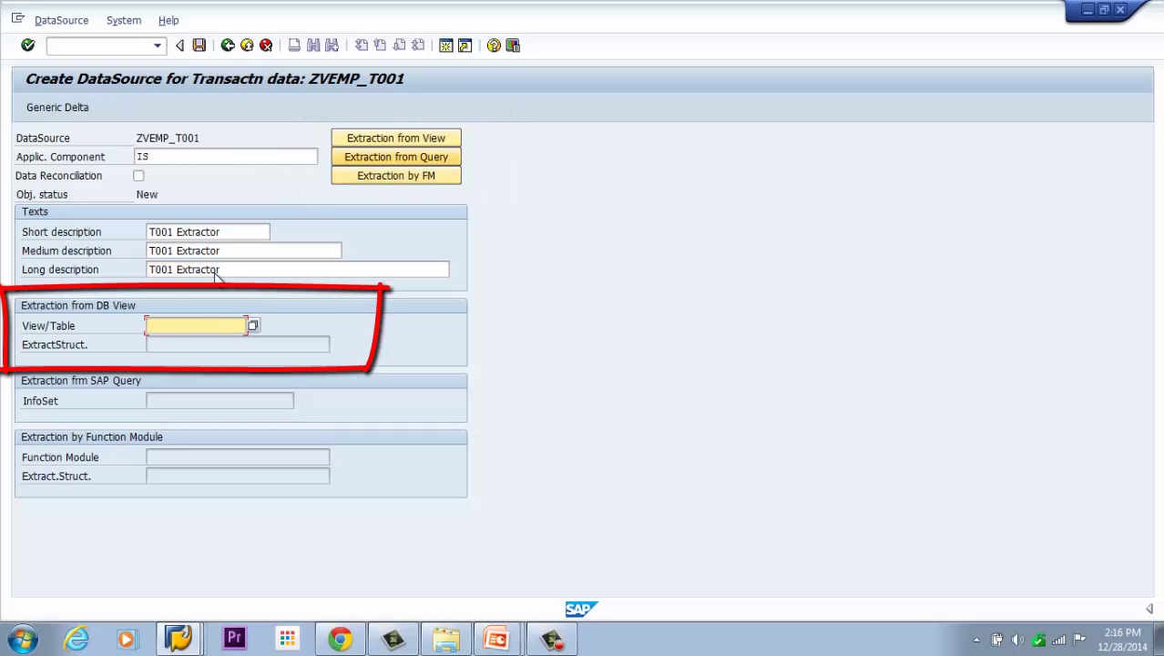
{"action": "key", "text": "Tab"}
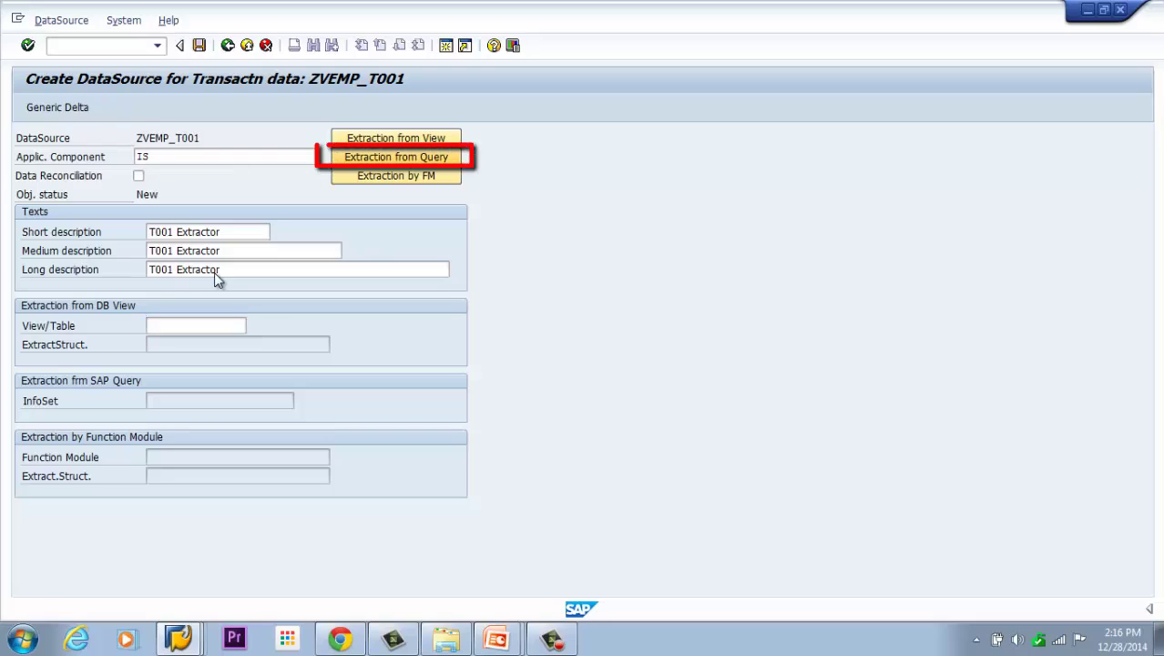
{"action": "key", "text": "Return"}
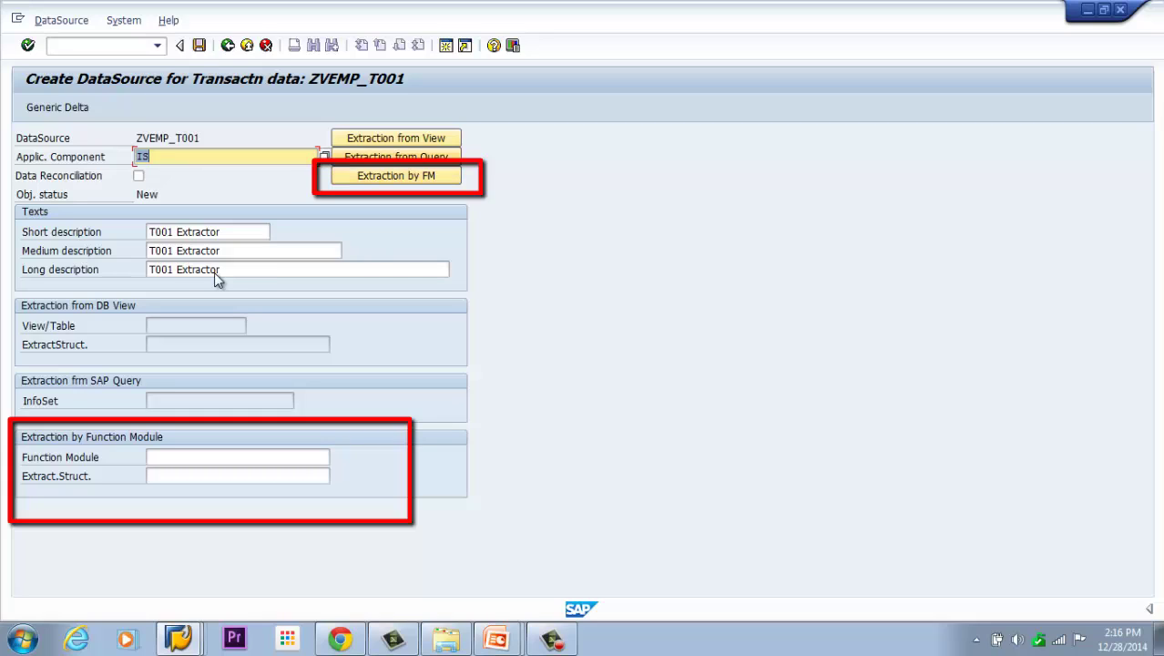
{"action": "key", "text": "Tab"}
{"action": "key", "text": "Tab"}
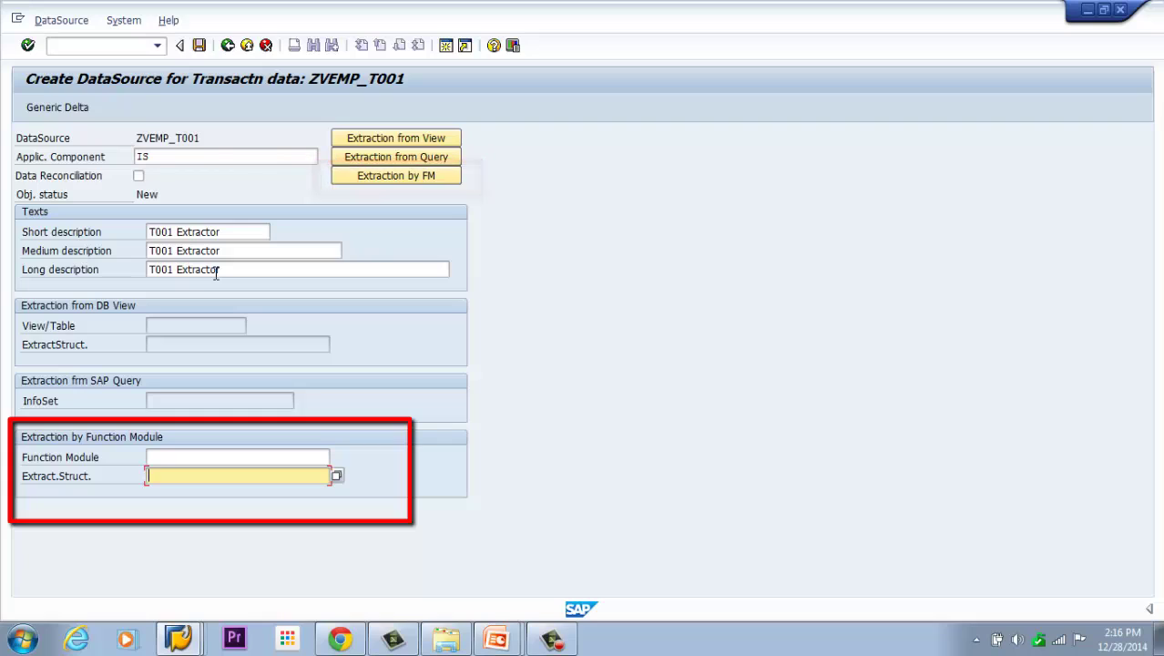
{"action": "key", "text": "shift+Tab"}
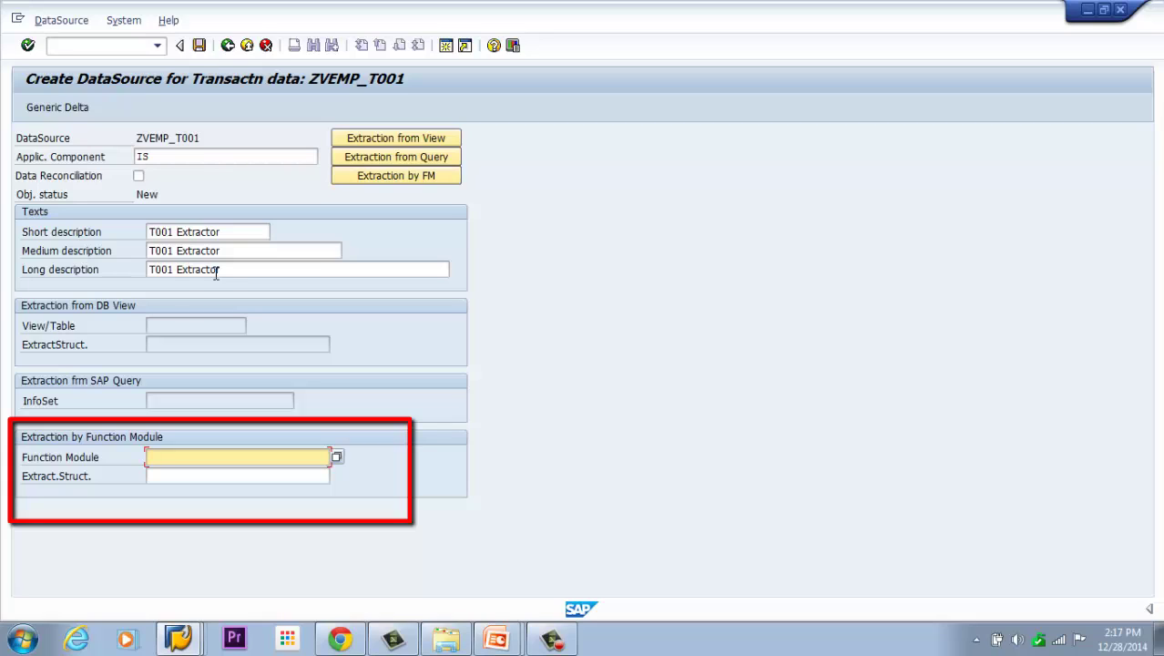
{"action": "key", "text": "Tab"}
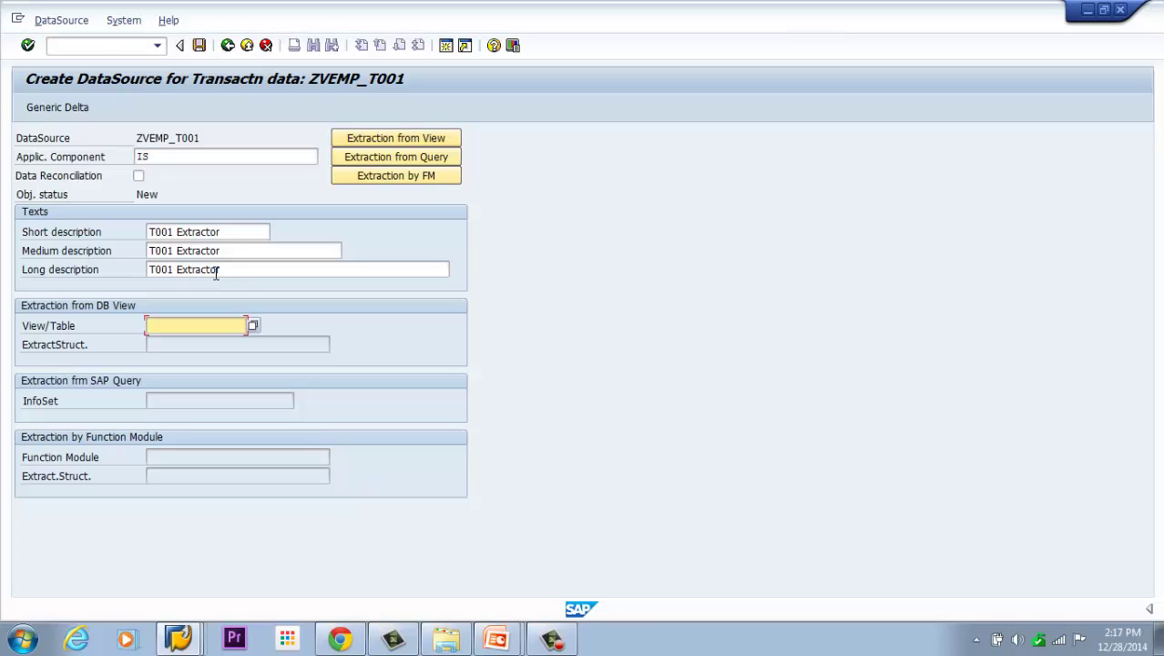
Step: Set the extraction view/table to T001 and save the DataSource and its extract structure as local objects
{"action": "type", "text": "T"}
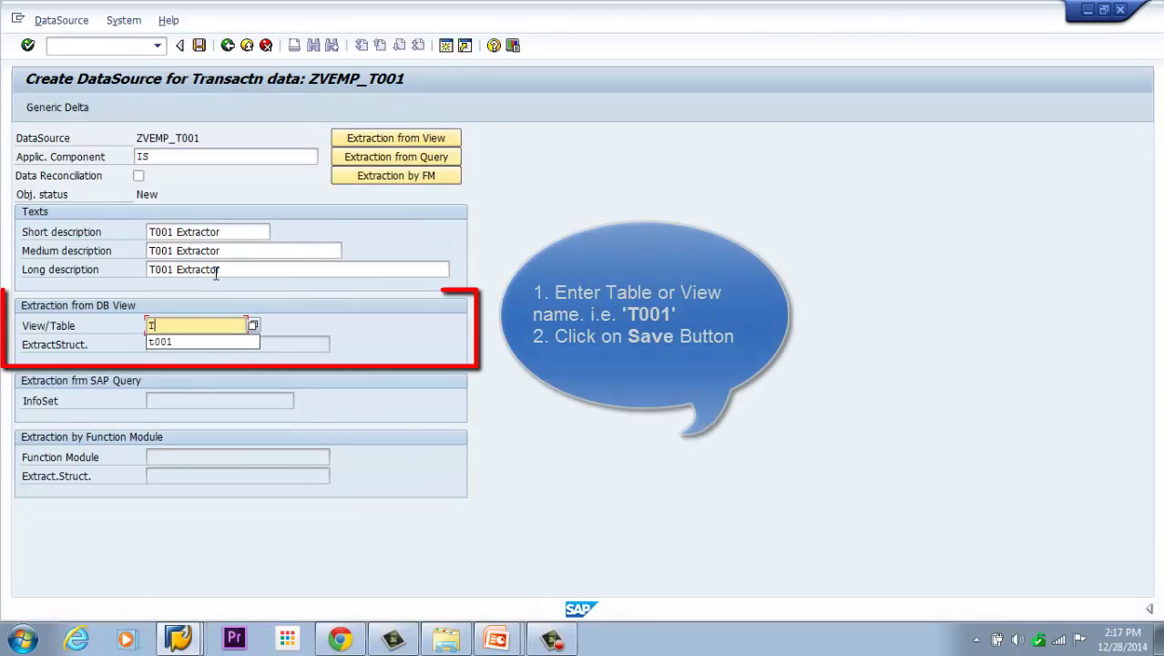
{"action": "type", "text": "001"}
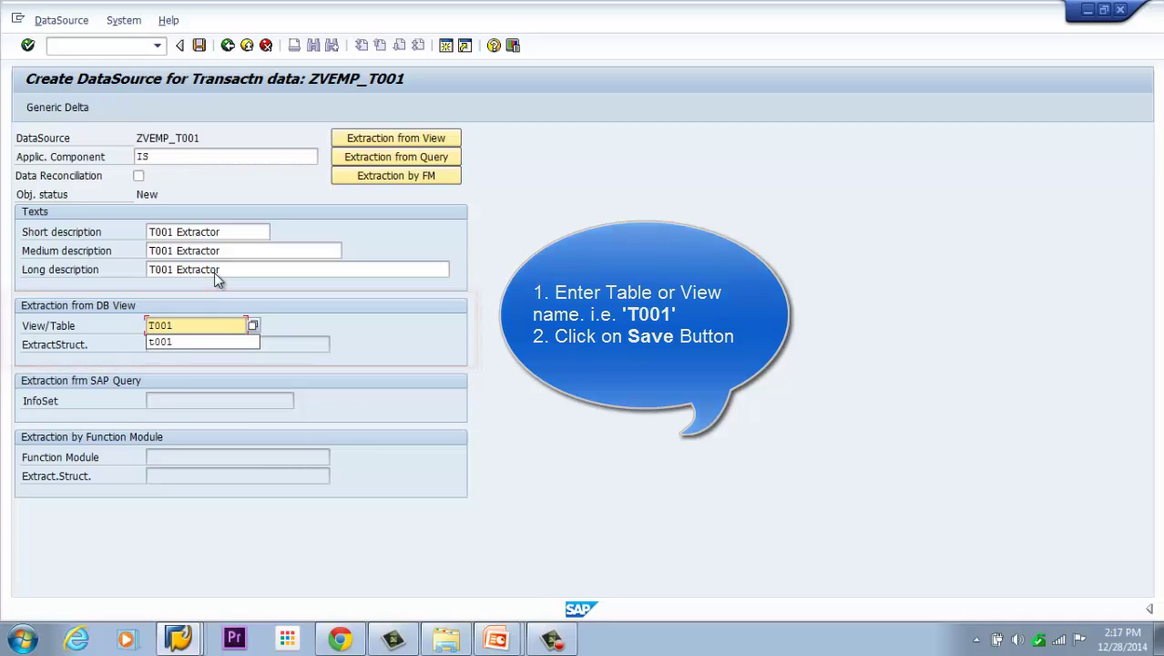
{"action": "key", "text": "ctrl+s"}
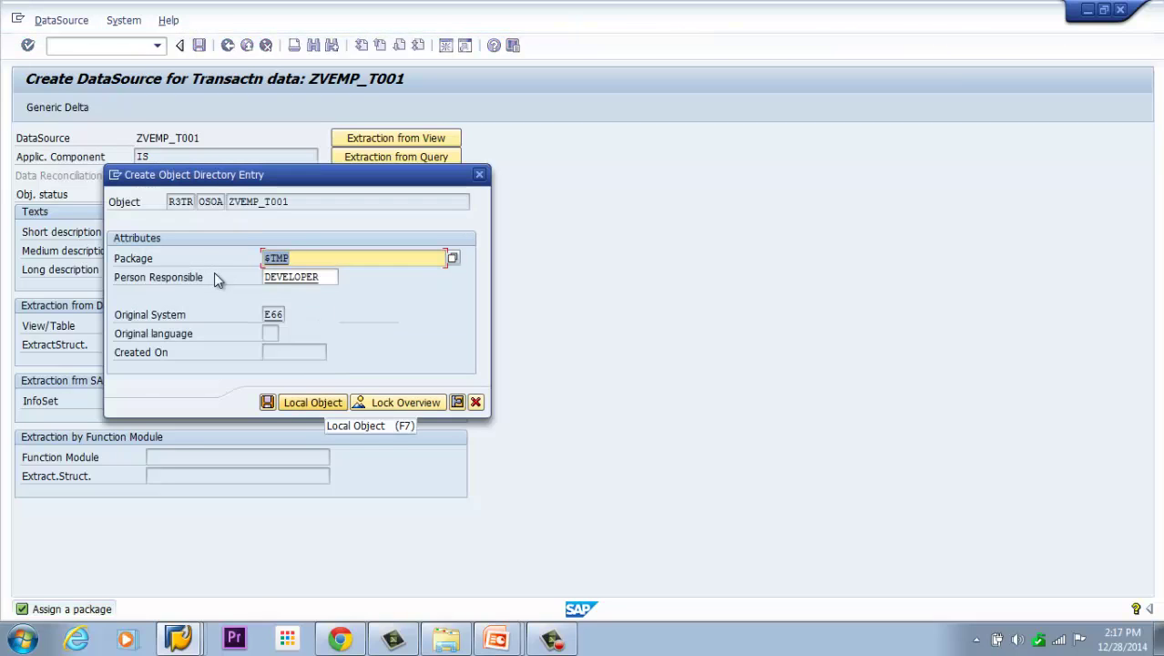
{"action": "key", "text": "F7"}
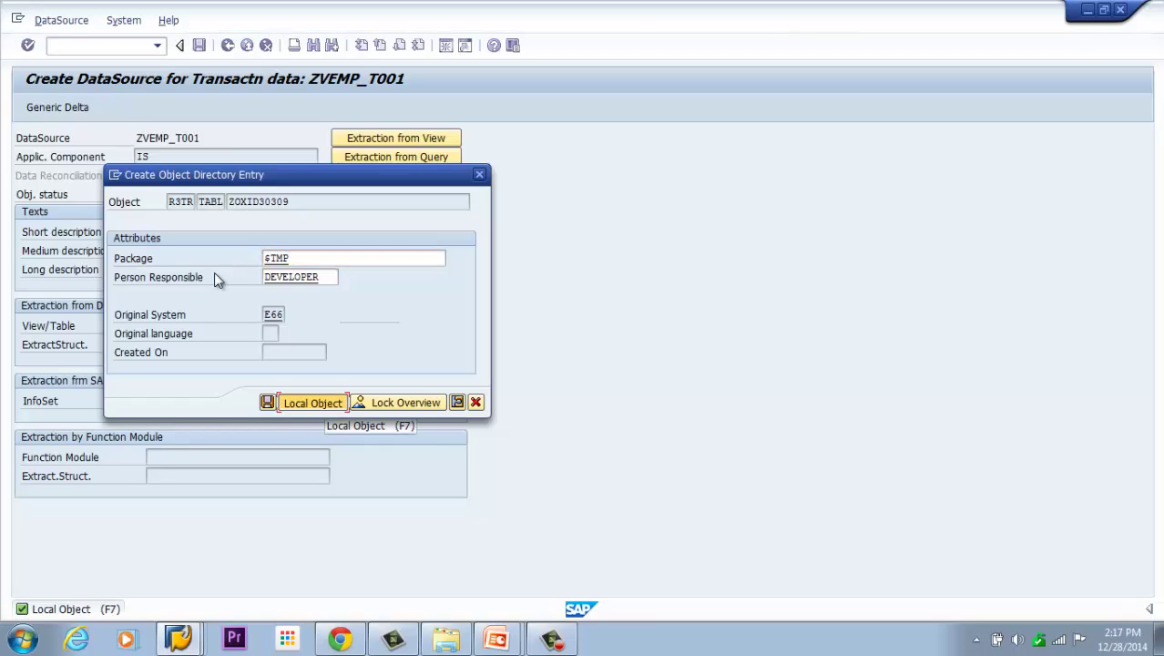
{"action": "key", "text": "F7"}
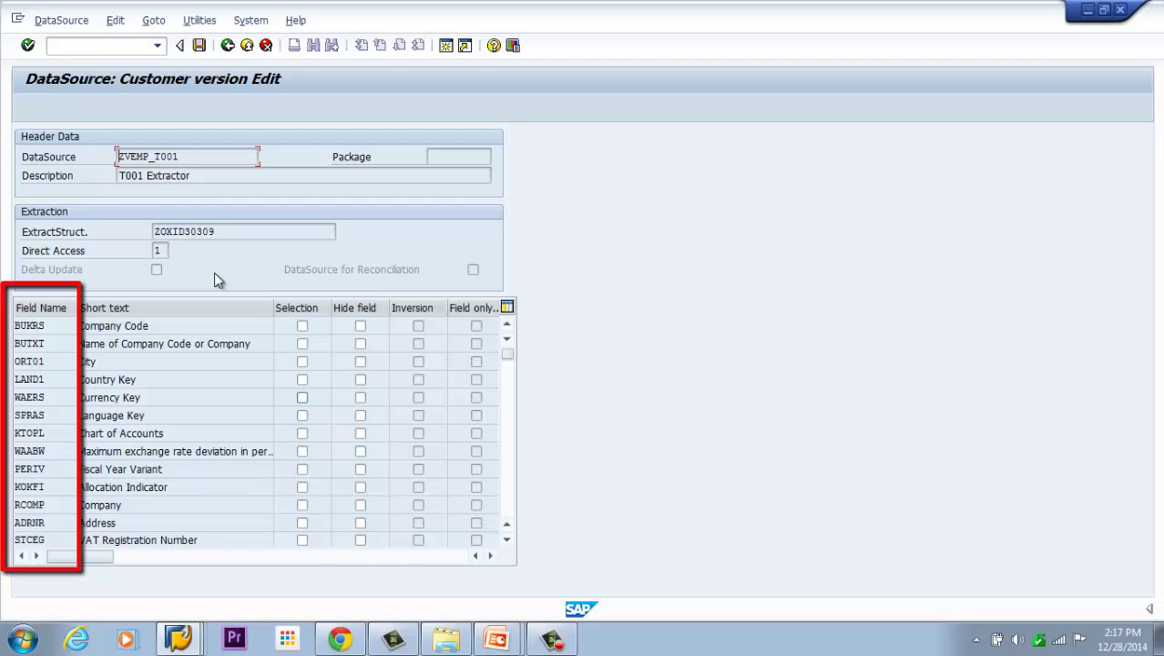
Step: Hide ADRNR, STCEG and the consecutive fields below them, including FIKRS through FMHRDATE, from the extractor output and save the DataSource
{"action": "key", "text": "Tab"}
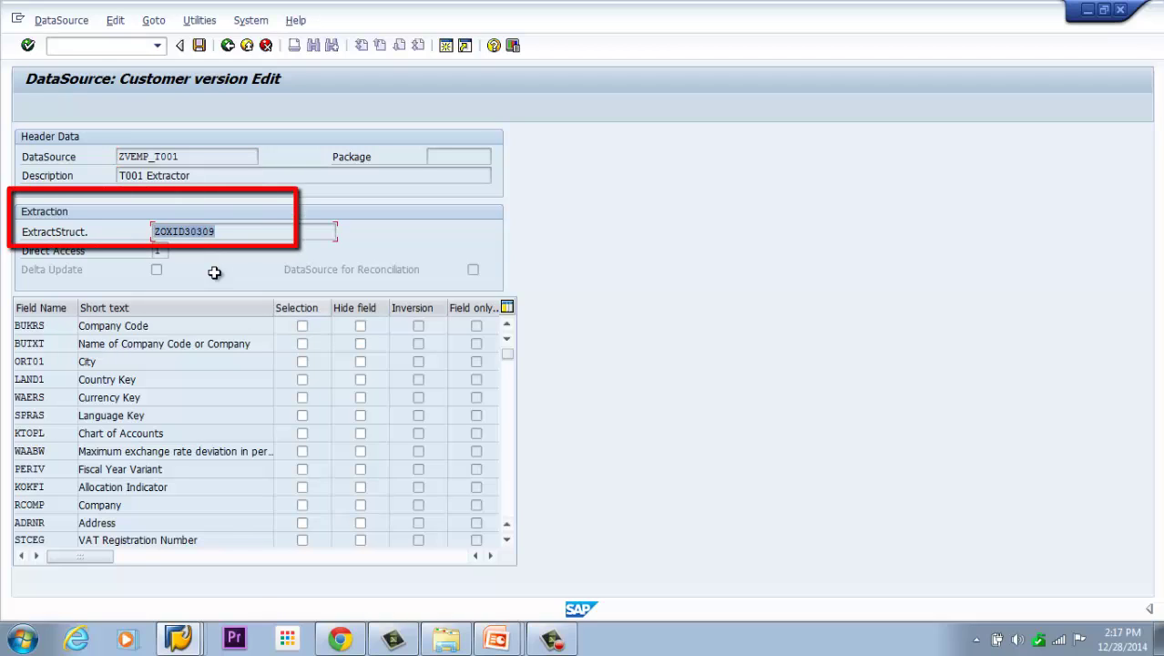
{"action": "scroll", "coordinate": [218, 280], "scroll_direction": "down", "scroll_amount": 3}
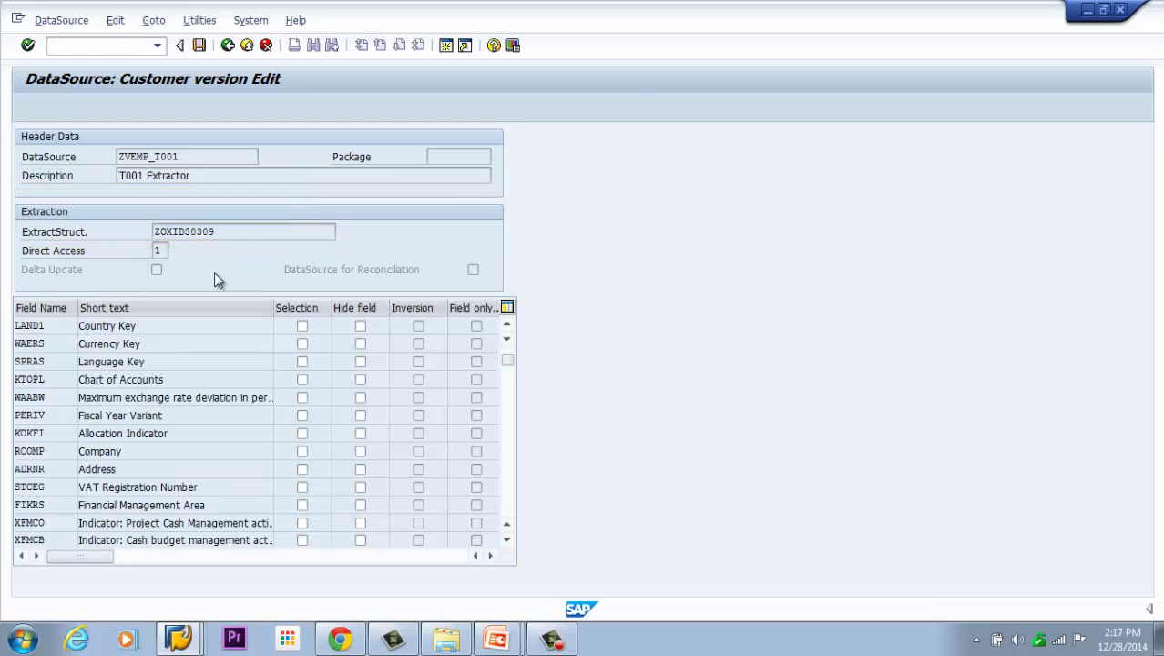
{"action": "scroll", "coordinate": [215, 273], "scroll_direction": "down", "scroll_amount": 6}
{"action": "scroll", "coordinate": [215, 273], "scroll_direction": "up", "scroll_amount": 3}
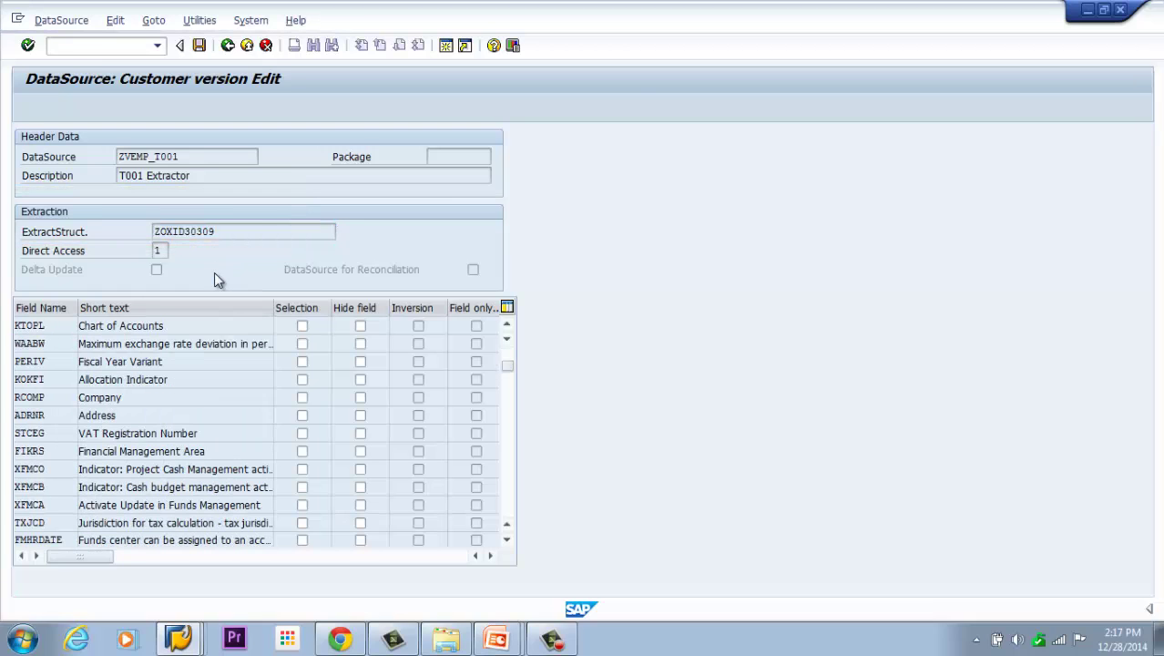
{"action": "scroll", "coordinate": [215, 274], "scroll_direction": "up", "scroll_amount": 6}
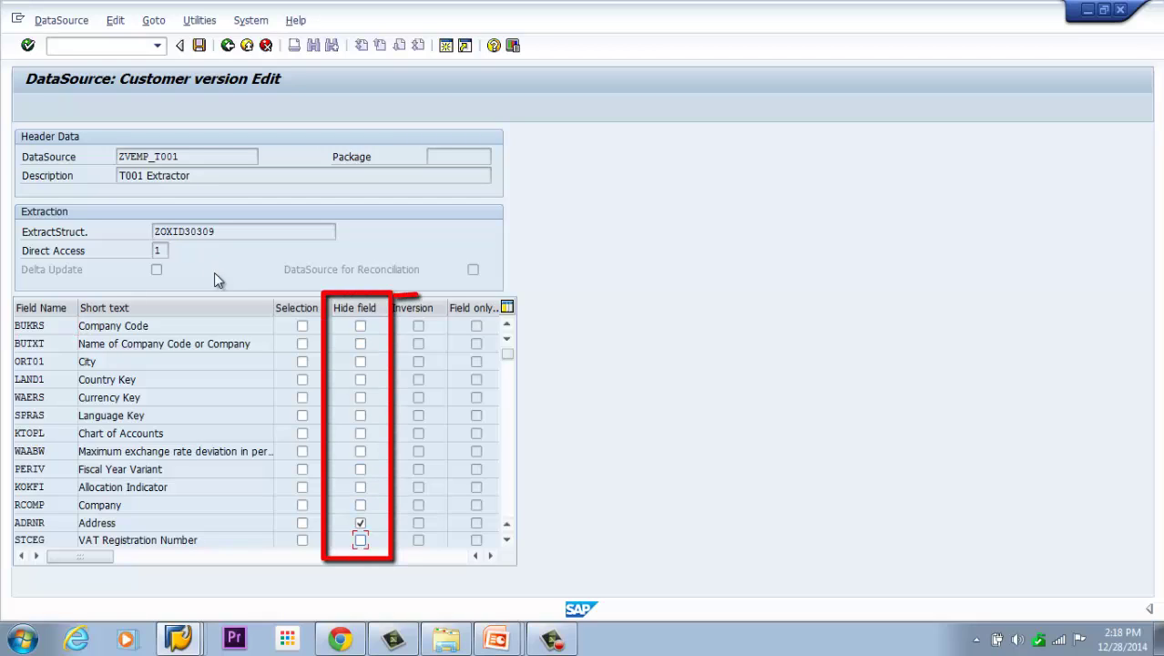
{"action": "key", "text": "space"}
{"action": "key", "text": "Down"}
{"action": "key", "text": "Down"}
{"action": "key", "text": "Down"}
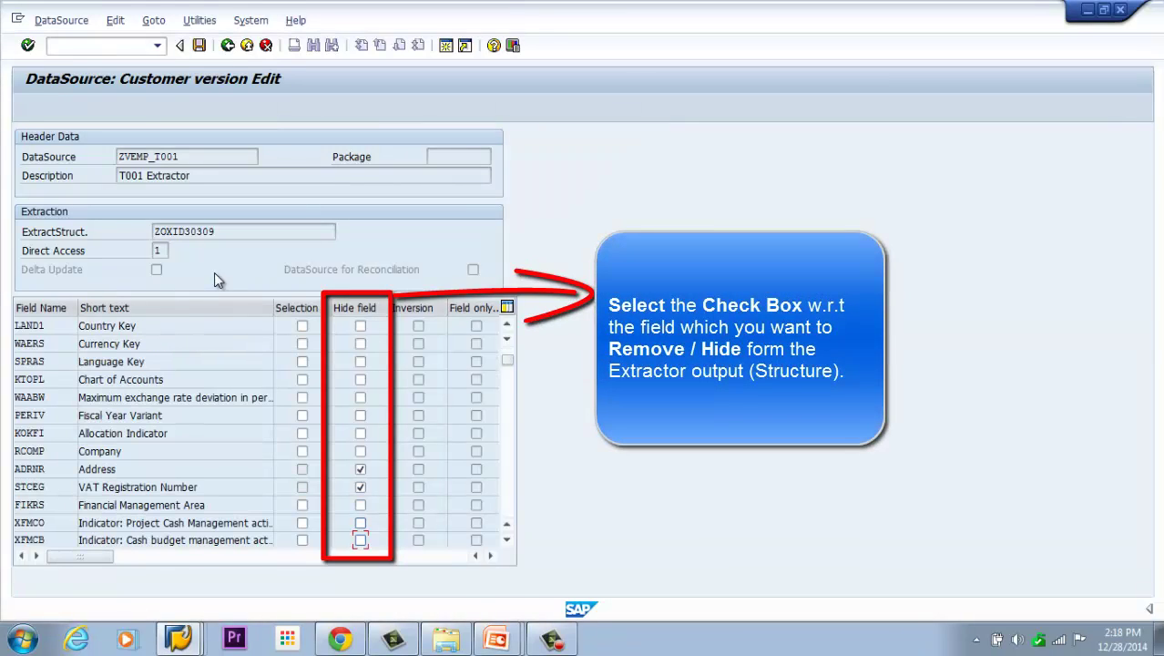
{"action": "key", "text": "Up"}
{"action": "key", "text": "Up"}
{"action": "key", "text": "space"}
{"action": "key", "text": "Down"}
{"action": "key", "text": "space"}
{"action": "key", "text": "Down"}
{"action": "key", "text": "space"}
{"action": "key", "text": "Down"}
{"action": "key", "text": "space"}
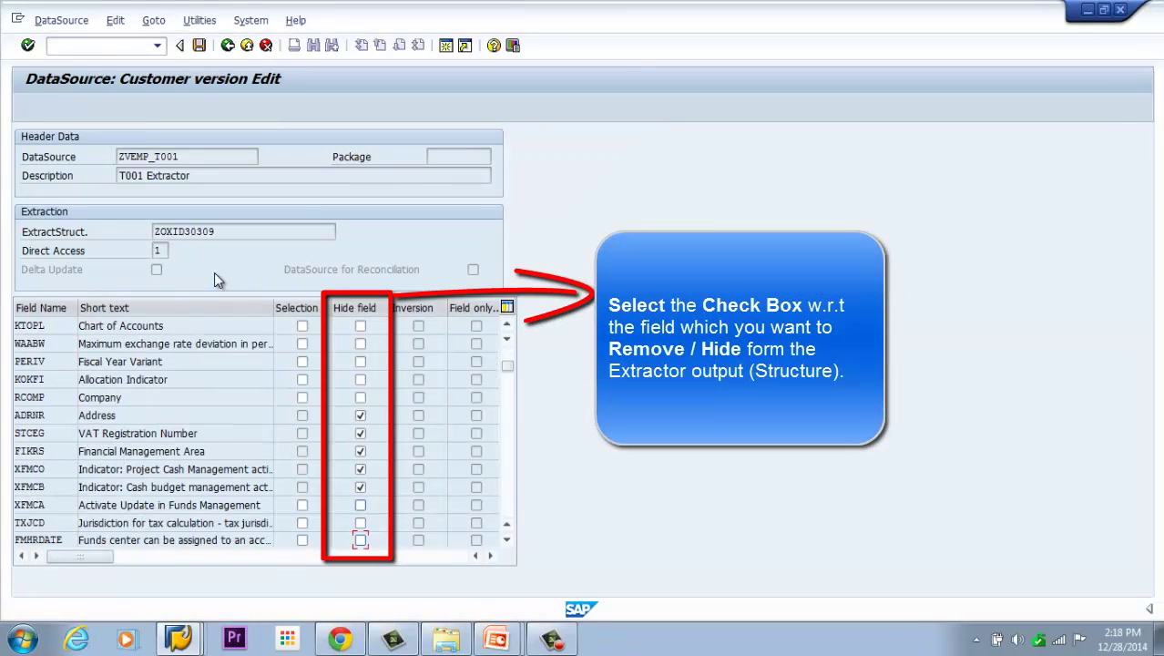
{"action": "key", "text": "Down"}
{"action": "key", "text": "space"}
{"action": "key", "text": "Down"}
{"action": "key", "text": "space"}
{"action": "key", "text": "Down"}
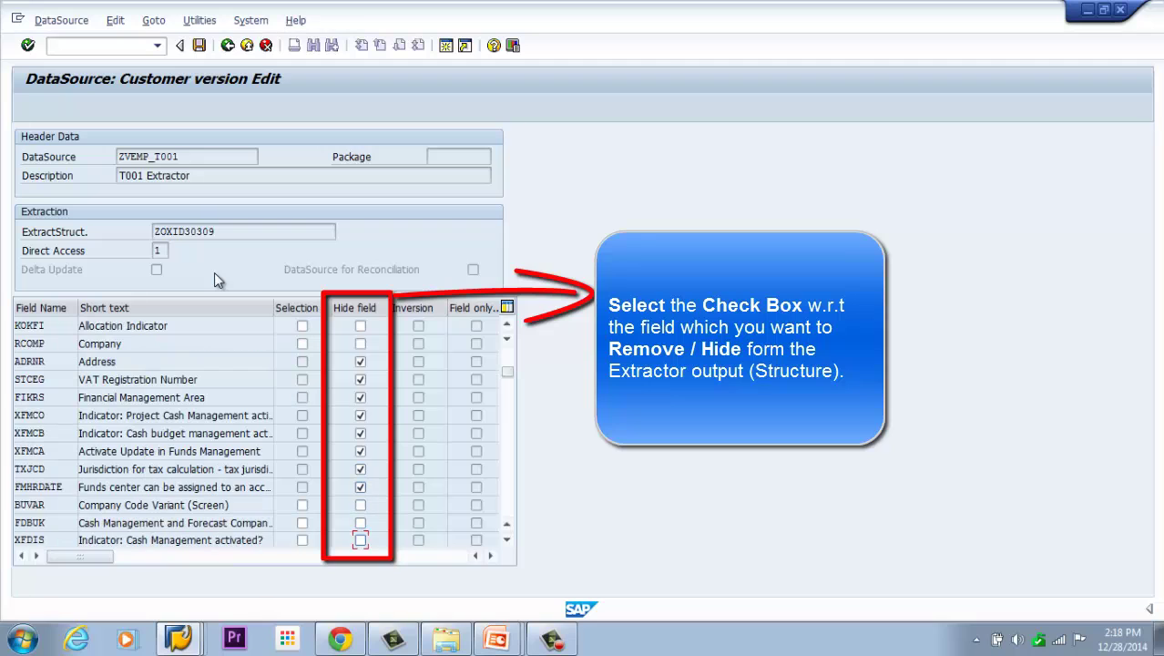
{"action": "key", "text": "space"}
{"action": "key", "text": "Down"}
{"action": "key", "text": "space"}
{"action": "key", "text": "Down"}
{"action": "key", "text": "space"}
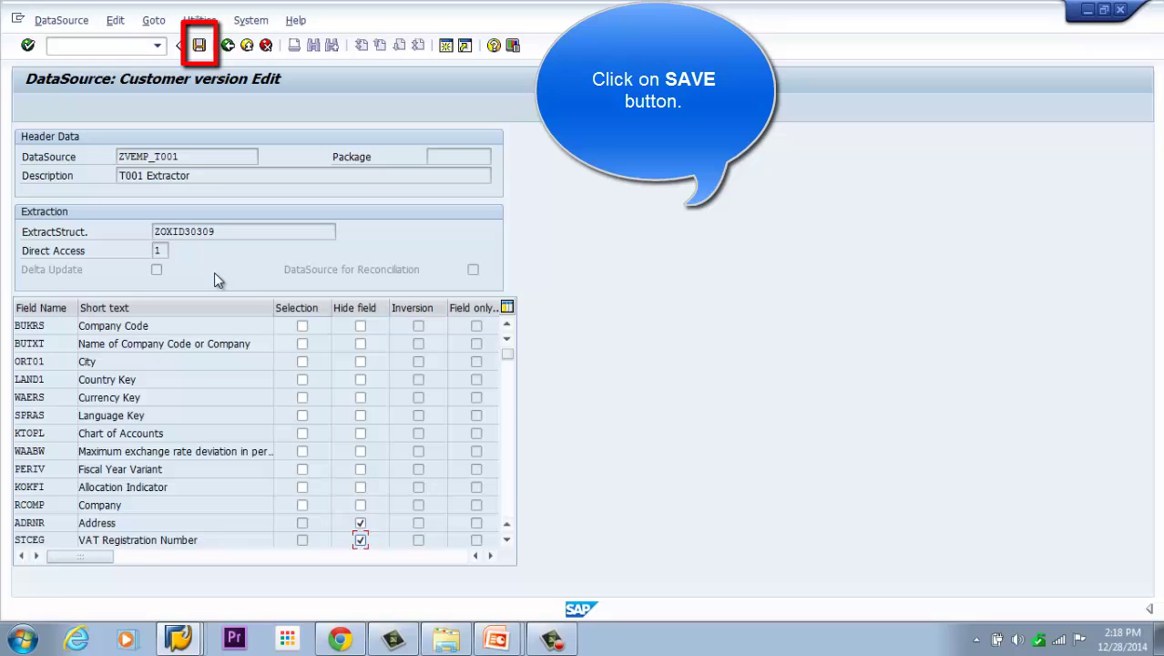
{"action": "key", "text": "ctrl+s"}
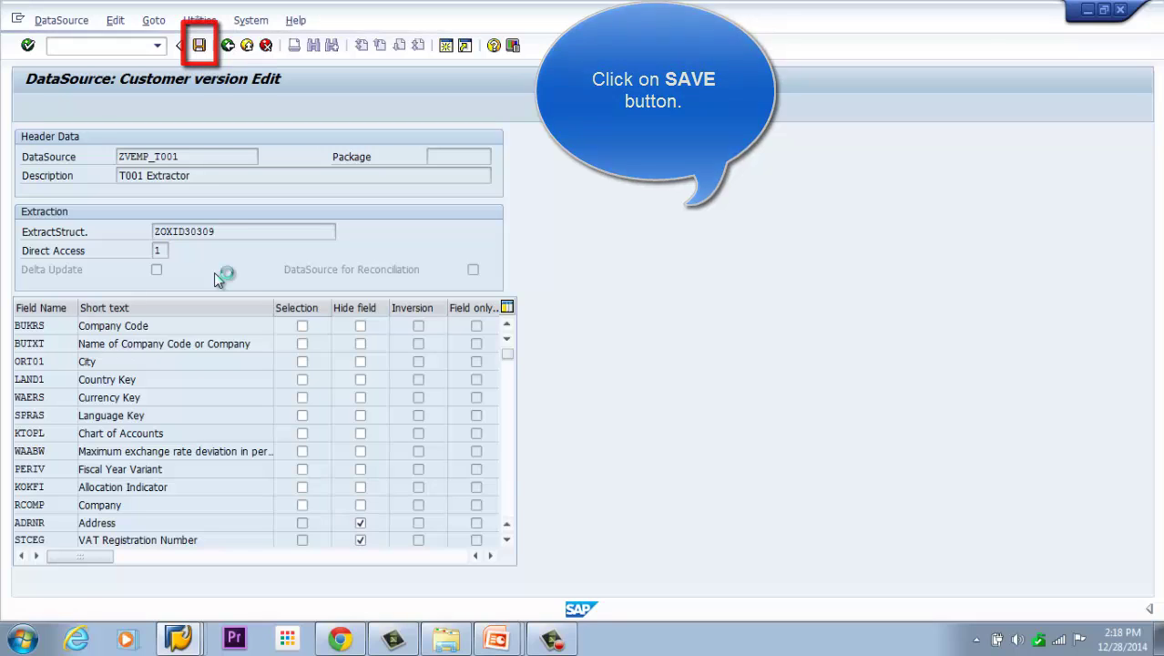
{"action": "key", "text": "ctrl+s"}
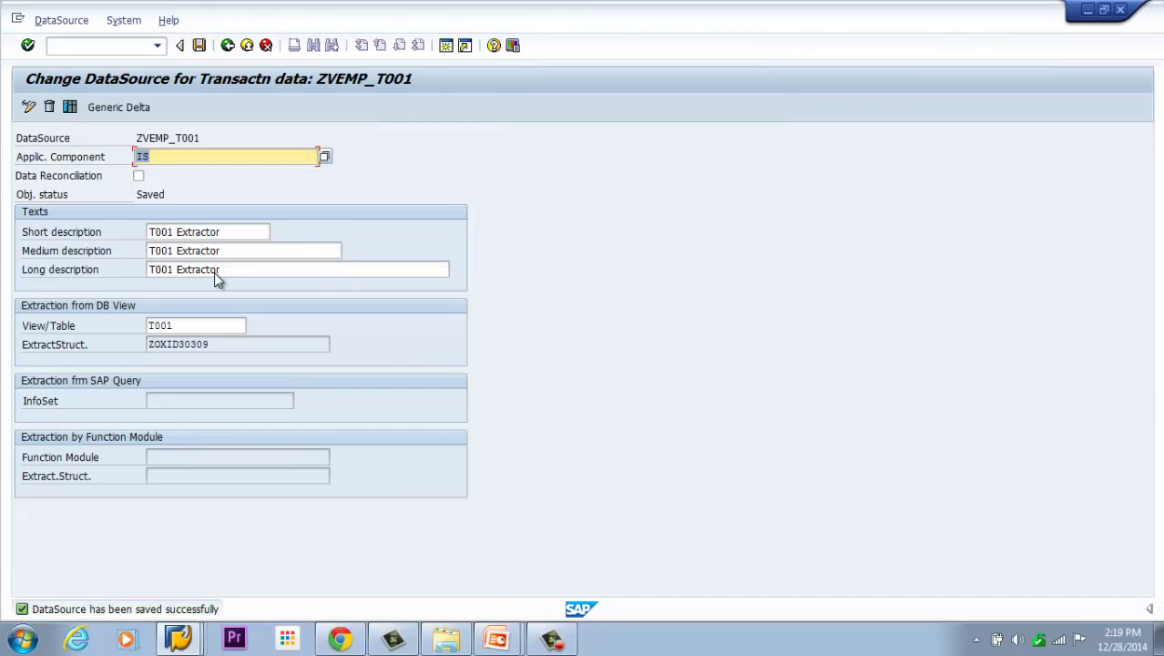
Step: Leave the DataSource maintenance and open the extractor checker with transaction RSA3
{"action": "key", "text": "shift+Tab"}
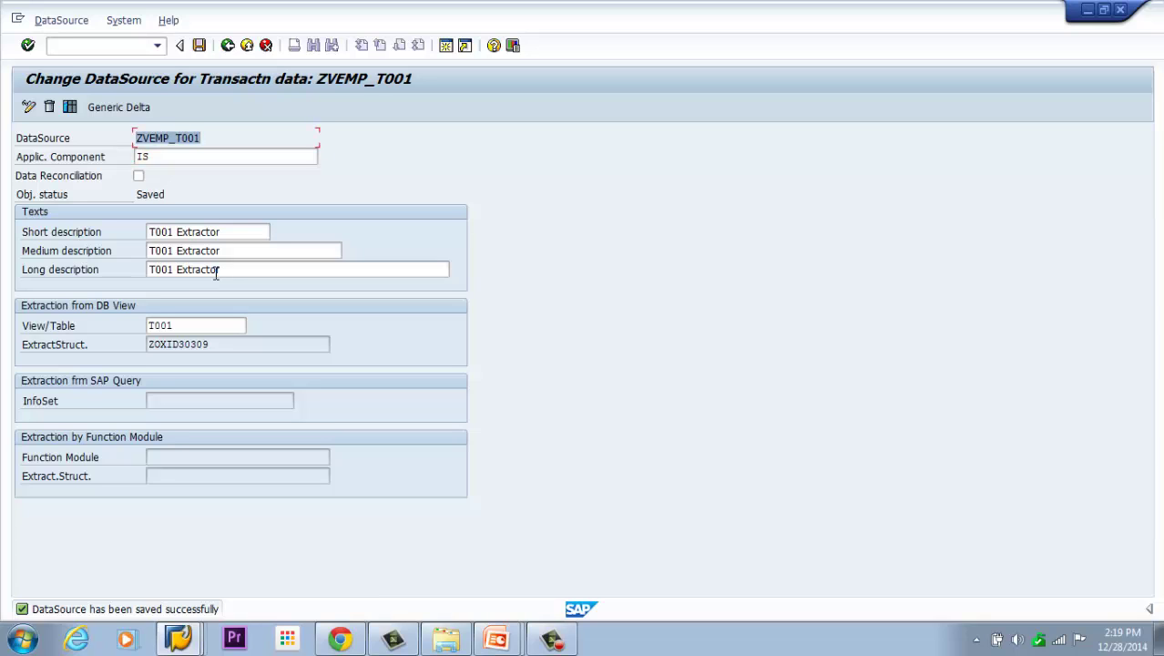
{"action": "key", "text": "F3"}
{"action": "key", "text": "ctrl+/"}
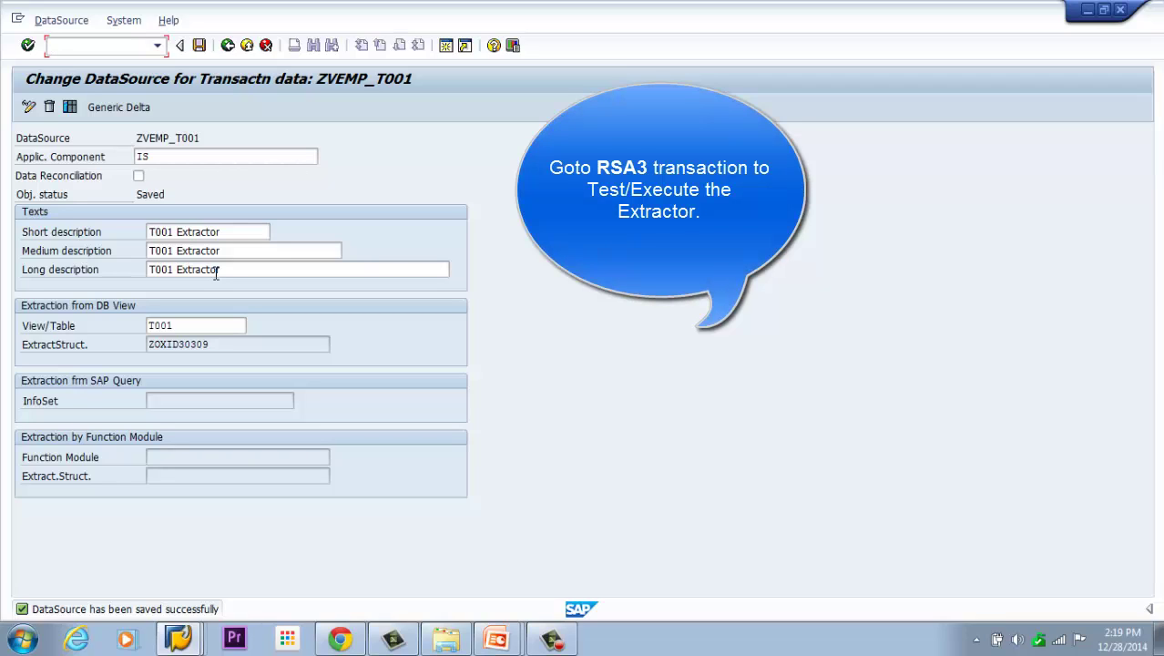
{"action": "type", "text": "?ORS"}
{"action": "type", "text": "A3"}
{"action": "key", "text": "shift+Home"}
{"action": "key", "text": "BackSpace"}
{"action": "type", "text": "/nRSA3"}
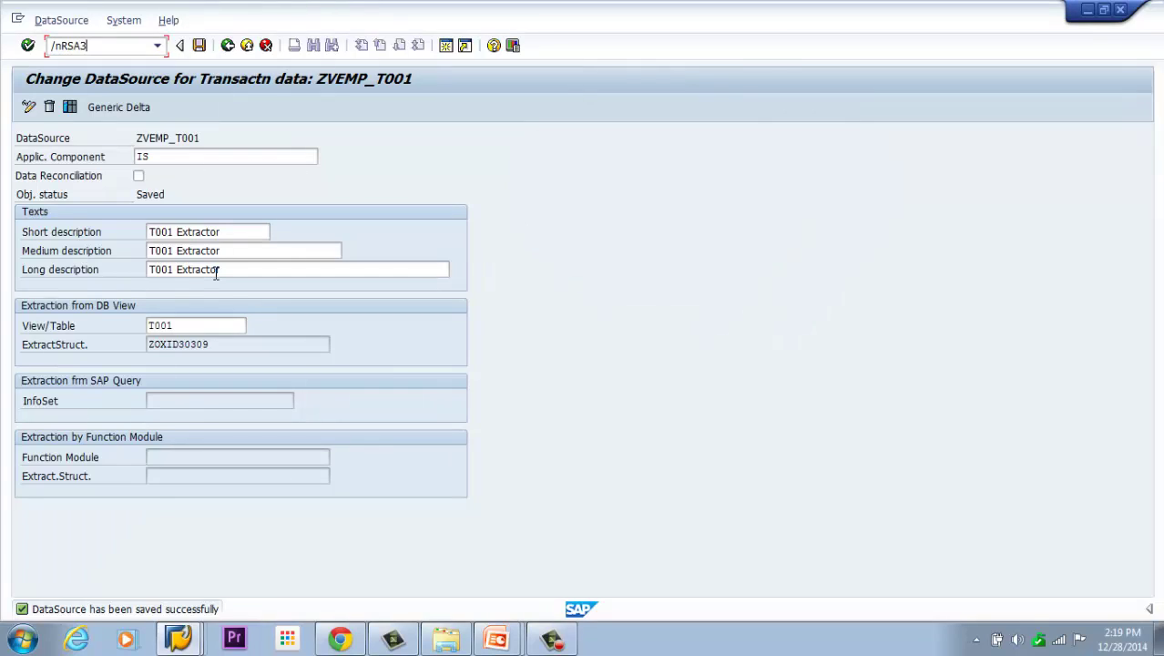
{"action": "key", "text": "Return"}
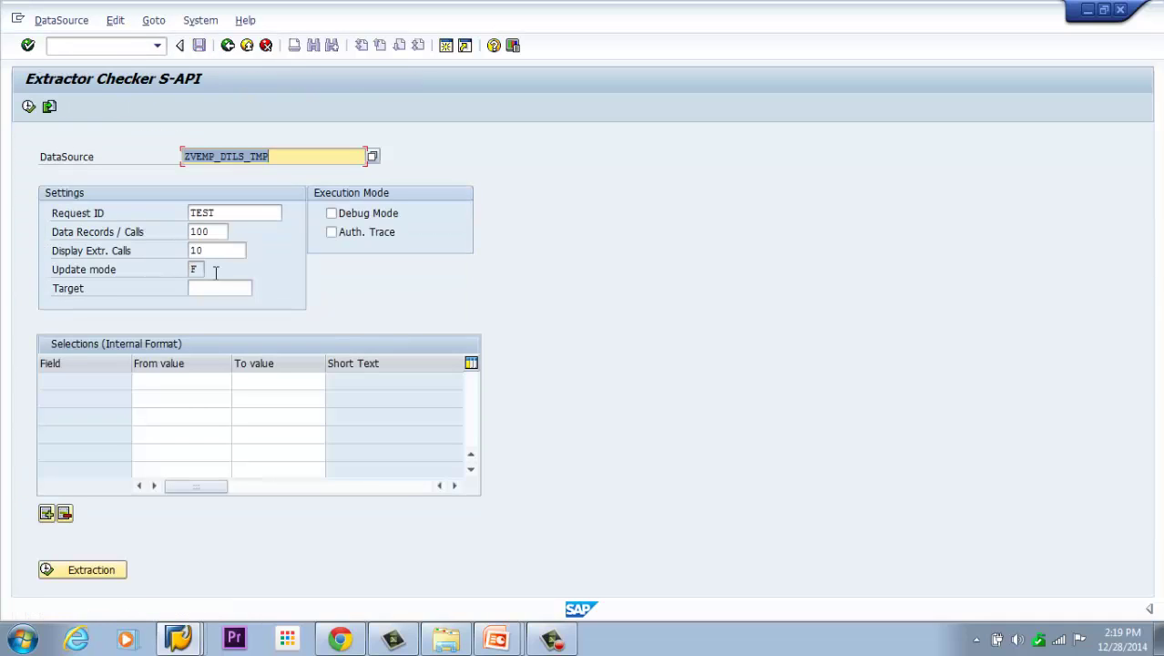
Step: Run the test extraction for DataSource ZVEMP_T001 with its default settings
{"action": "type", "text": "ZVEMP_T001"}
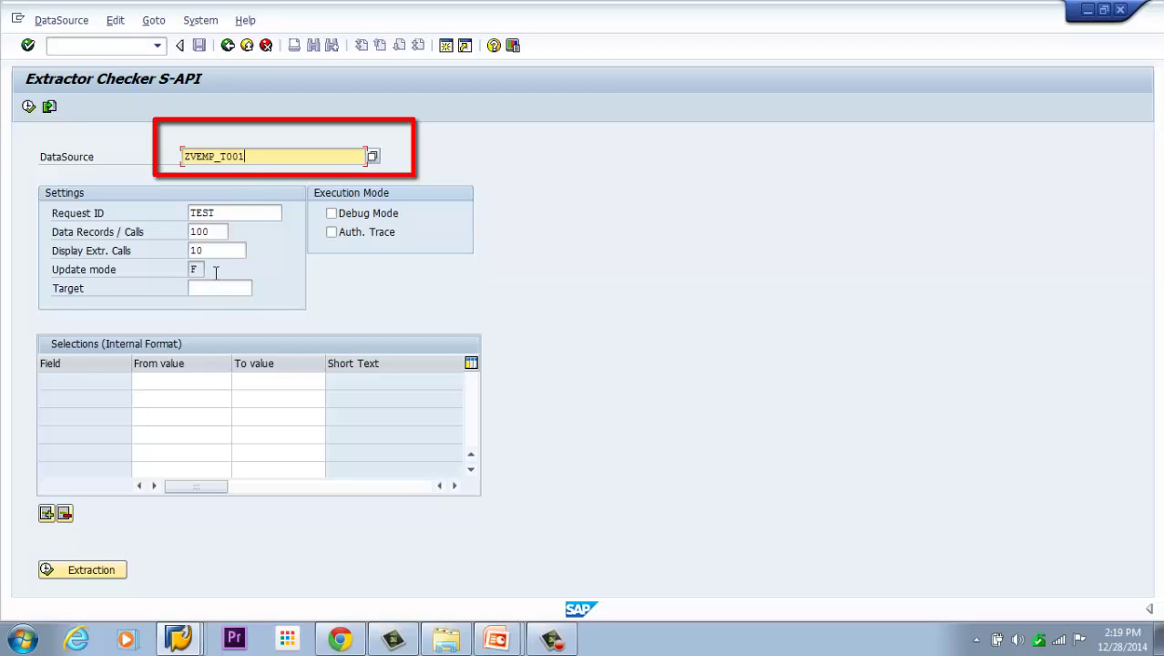
{"action": "key", "text": "shift+Home"}
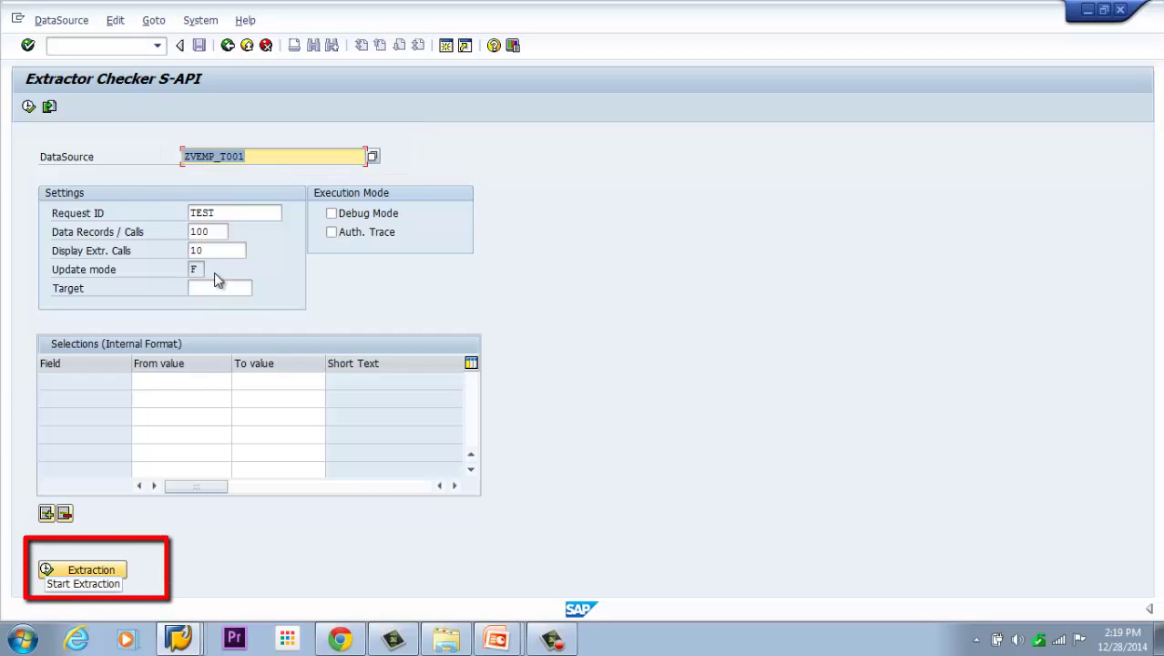
{"action": "key", "text": "F8"}
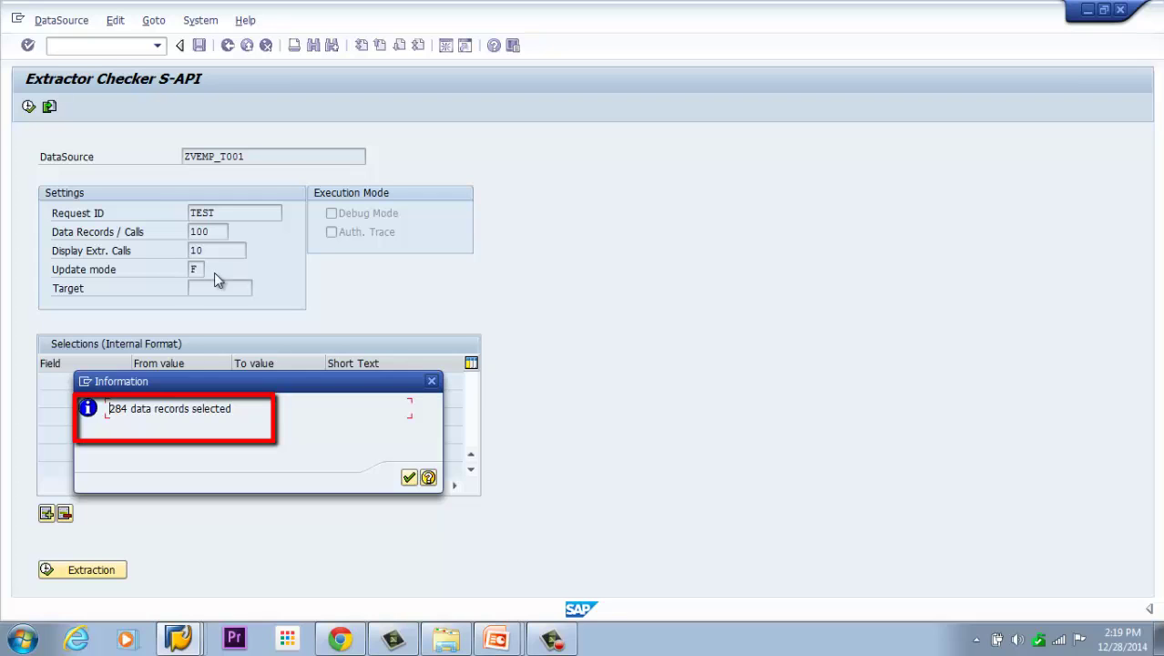
{"action": "key", "text": "Return"}
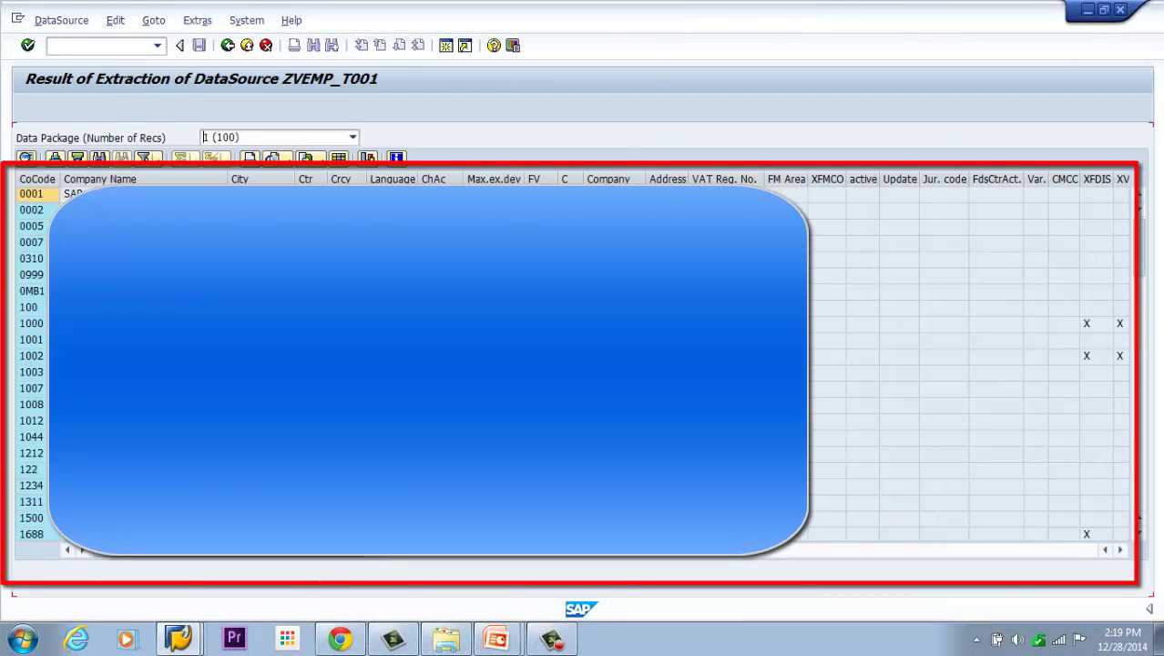
Step: Examine the company name, city and country columns of the extraction result and return to the extractor checker
{"action": "left_click", "coordinate": [143, 179]}
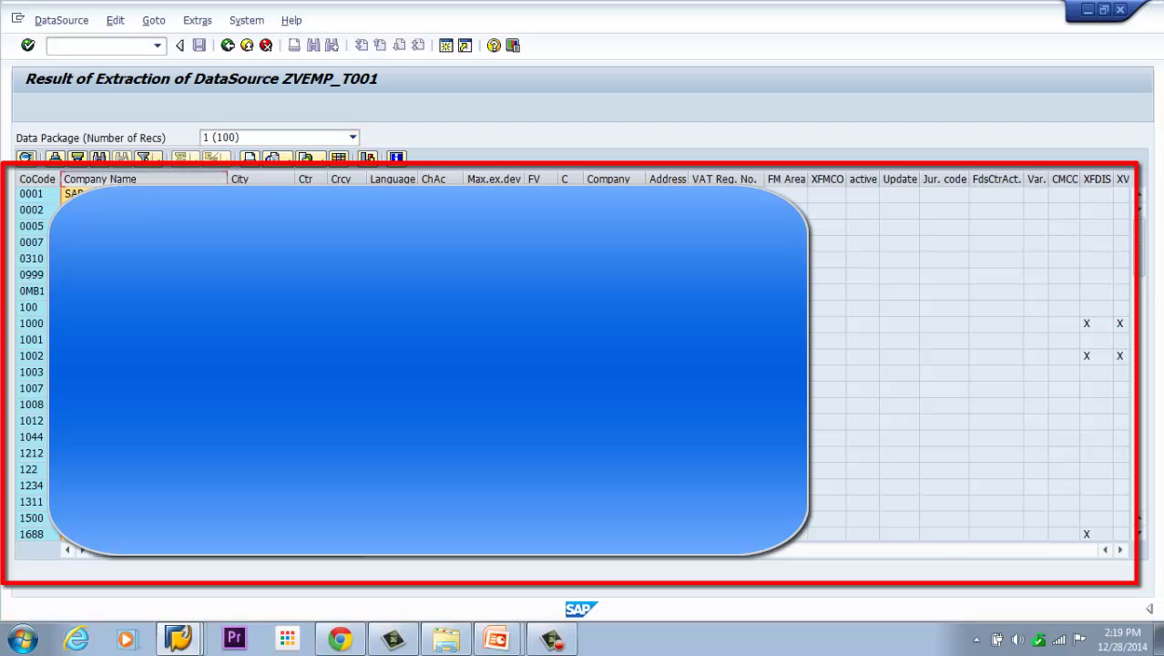
{"action": "left_click", "coordinate": [260, 179]}
{"action": "left_click", "coordinate": [310, 179]}
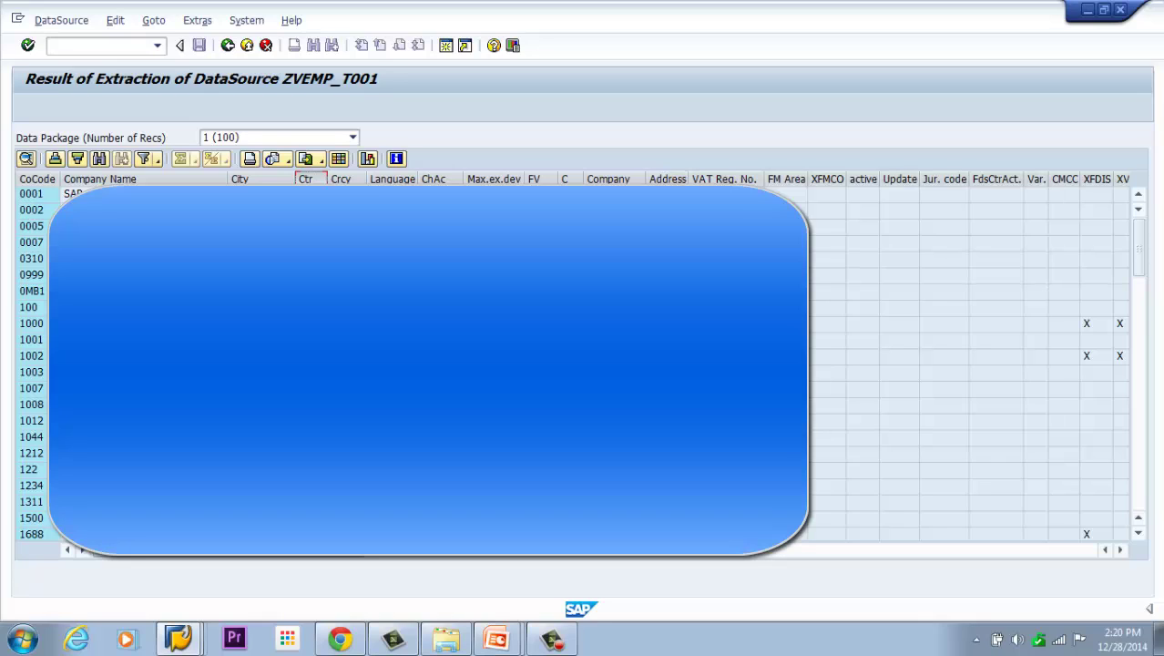
{"action": "left_click", "coordinate": [53, 194]}
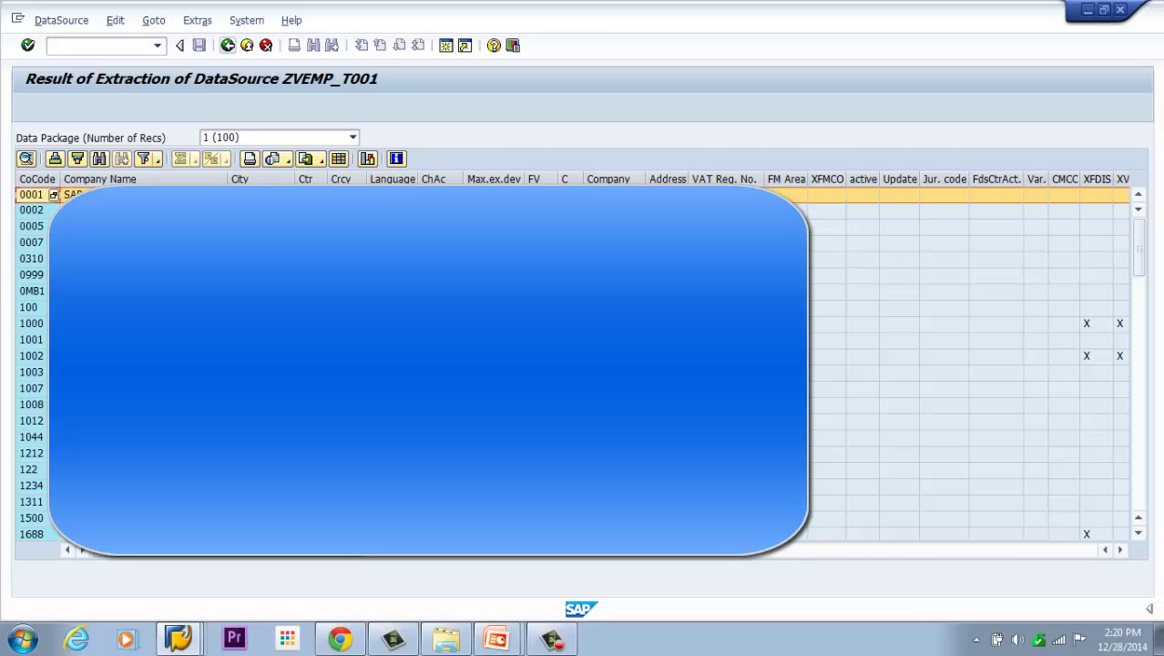
{"action": "left_click", "coordinate": [228, 45]}
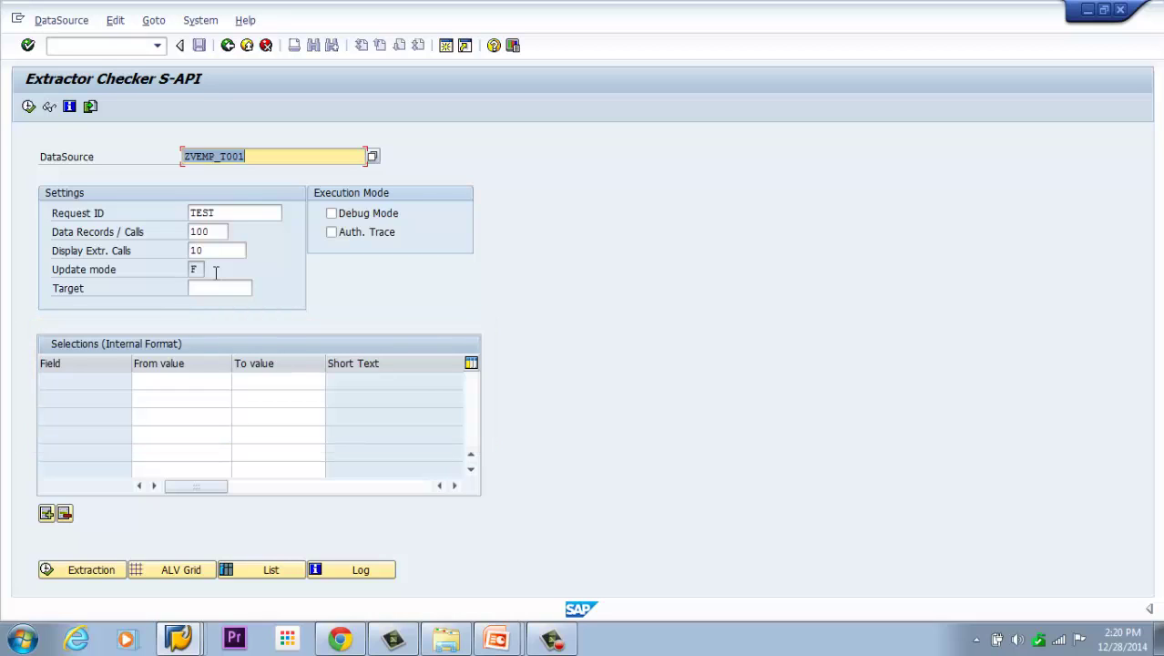
Step: Open ZVEMP_T001 for change through transaction RSO2 in a new session, mark BUKRS as a selection field and save the DataSource
{"action": "key", "text": "ctrl+slash"}
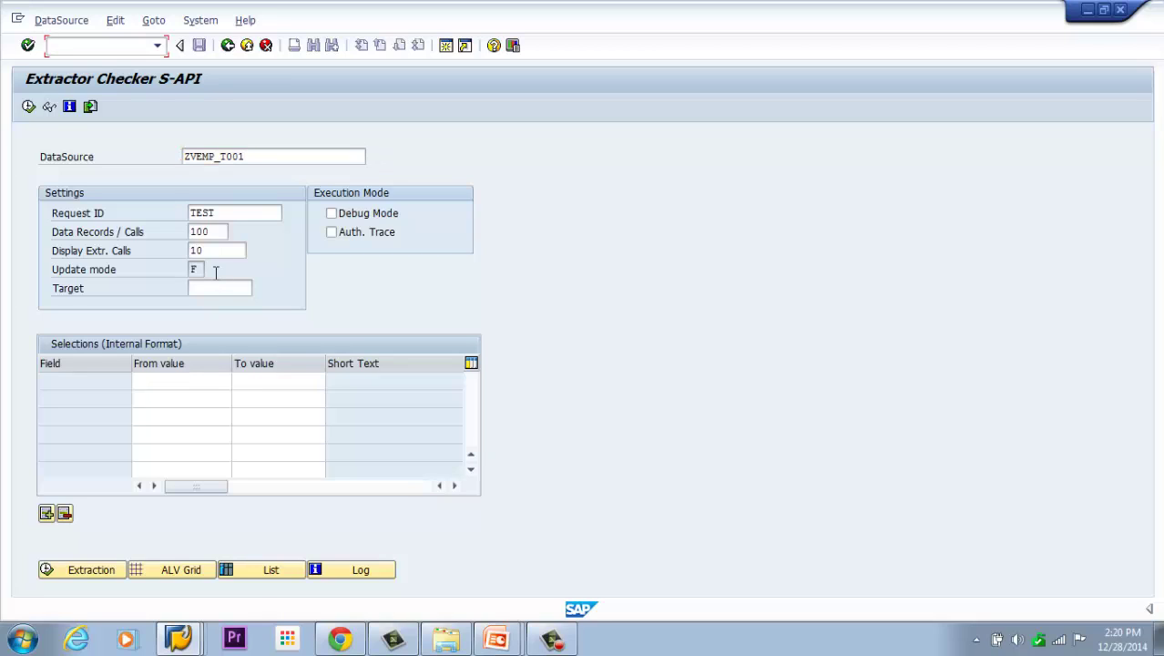
{"action": "type", "text": "/orso2"}
{"action": "key", "text": "Return"}
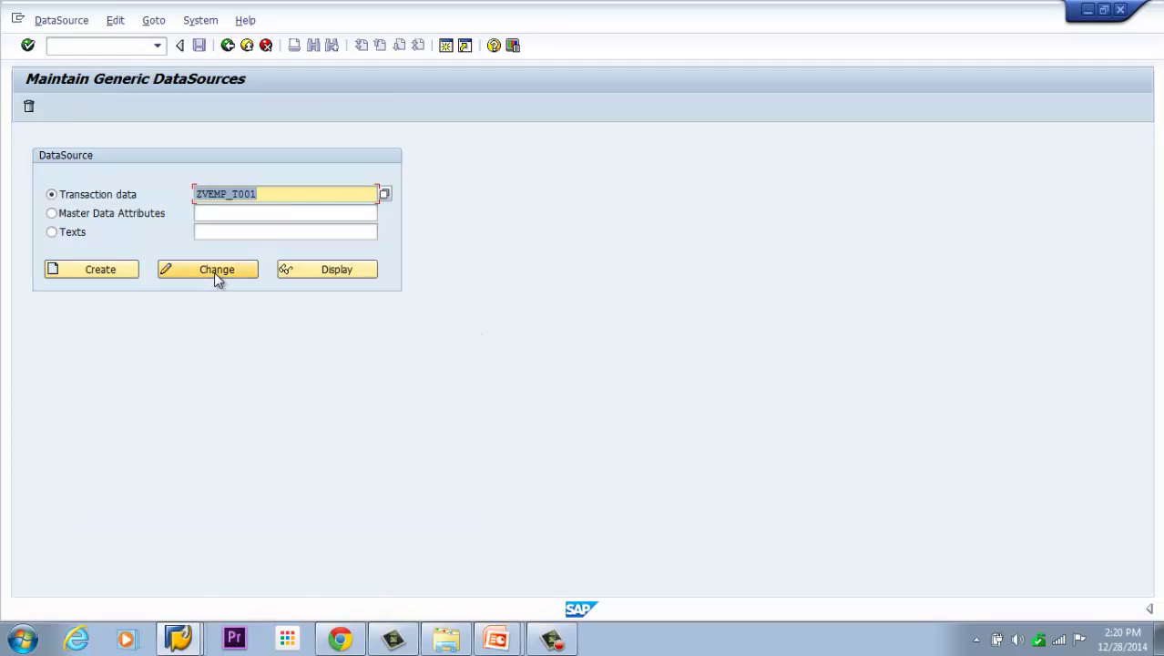
{"action": "left_click", "coordinate": [217, 277]}
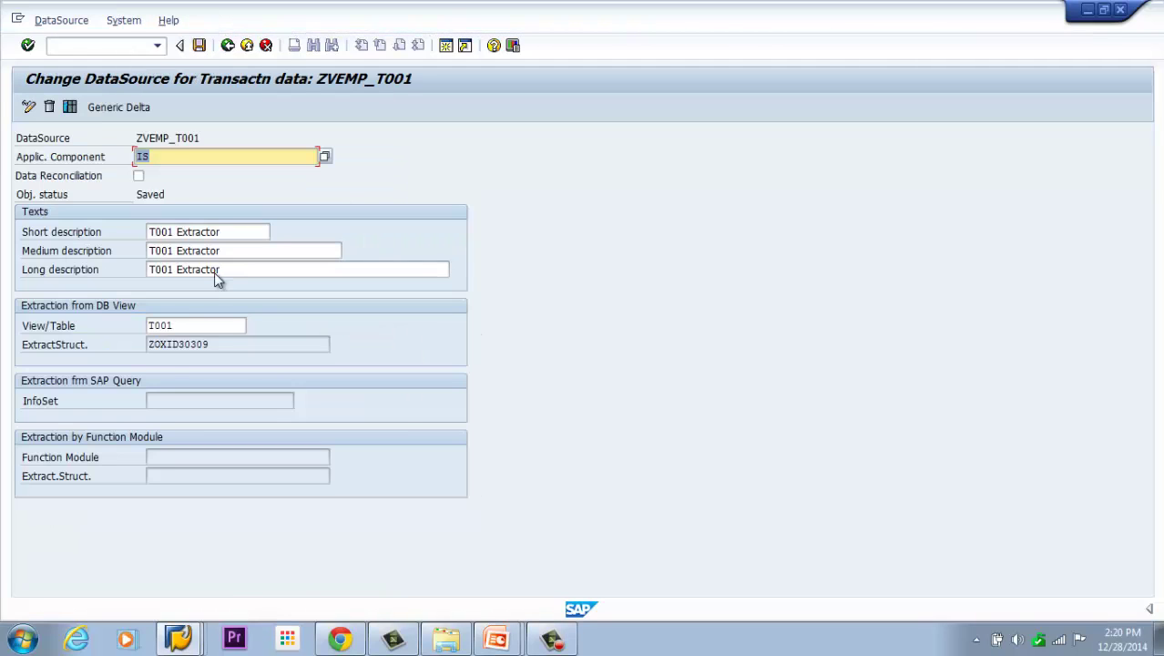
{"action": "key", "text": "ctrl+s"}
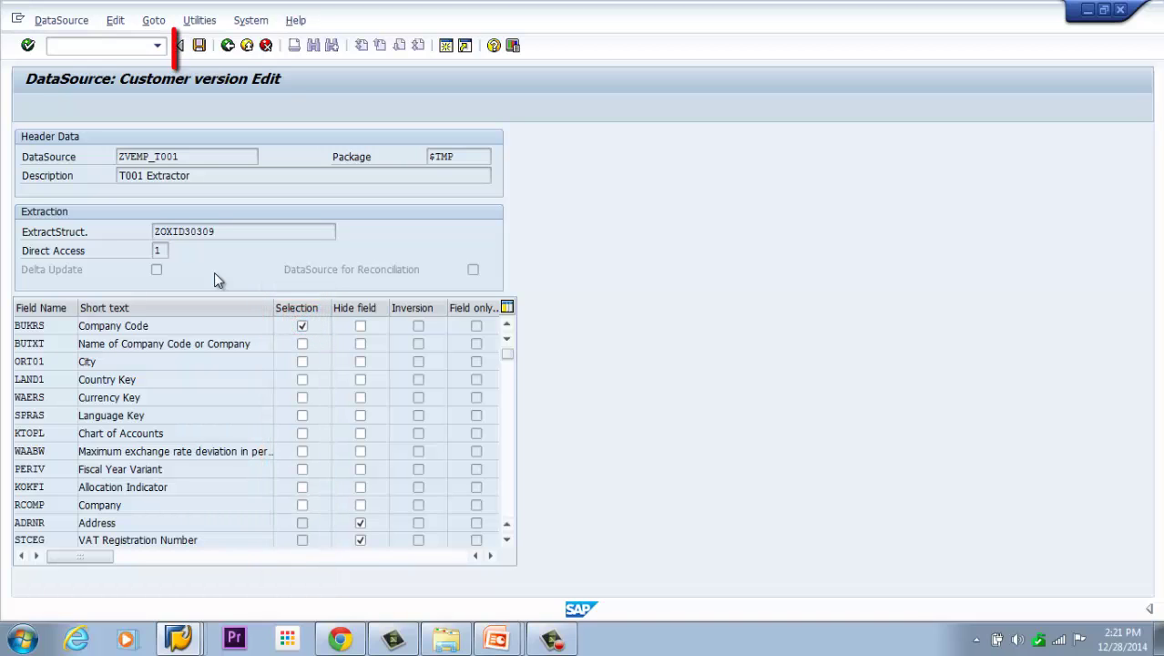
{"action": "key", "text": "ctrl+s"}
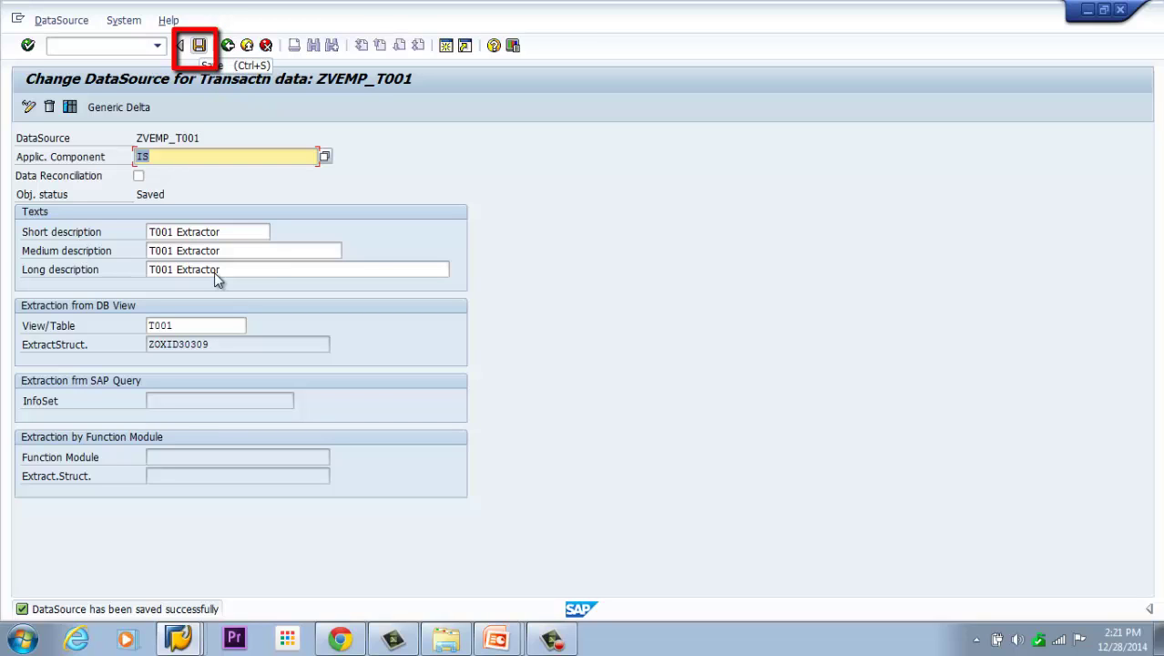
Step: Return to the extractor checker session and restart RSA3 to reload the selection fields of ZVEMP_T001
{"action": "key", "text": "alt+Tab"}
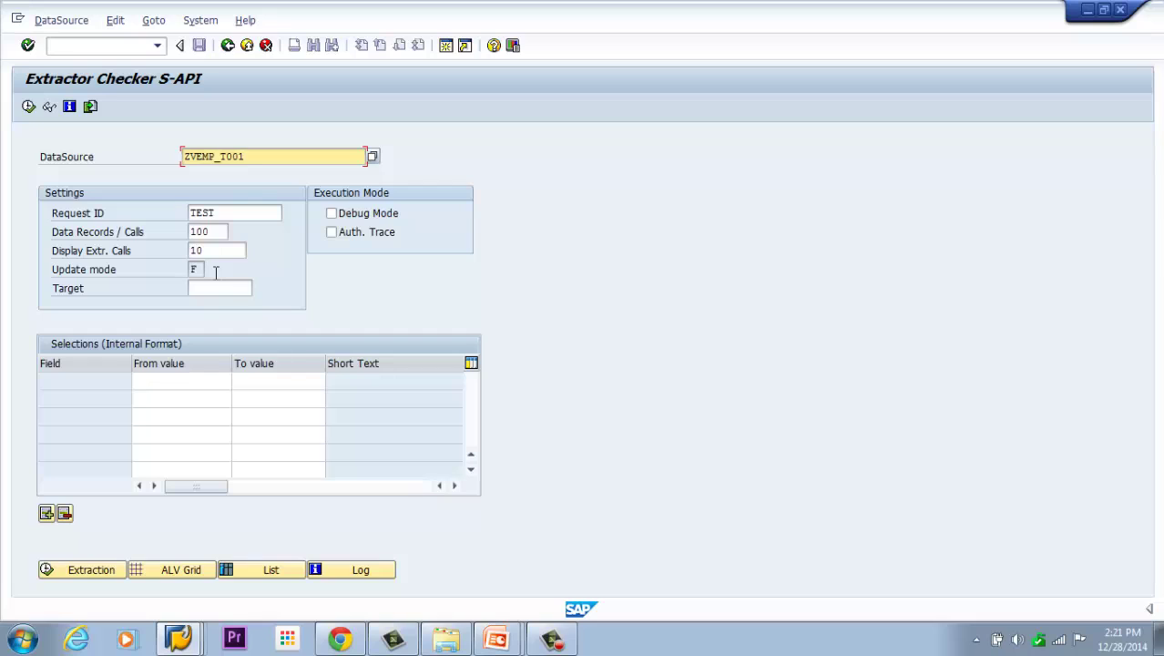
{"action": "key", "text": "Return"}
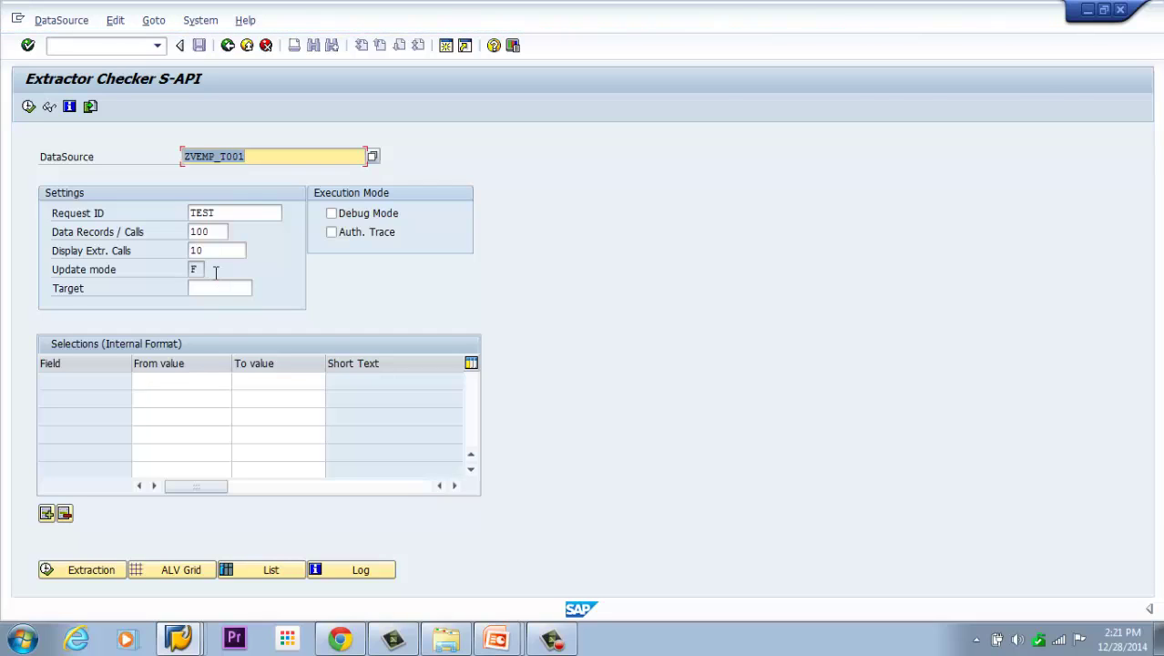
{"action": "key", "text": "ctrl+/"}
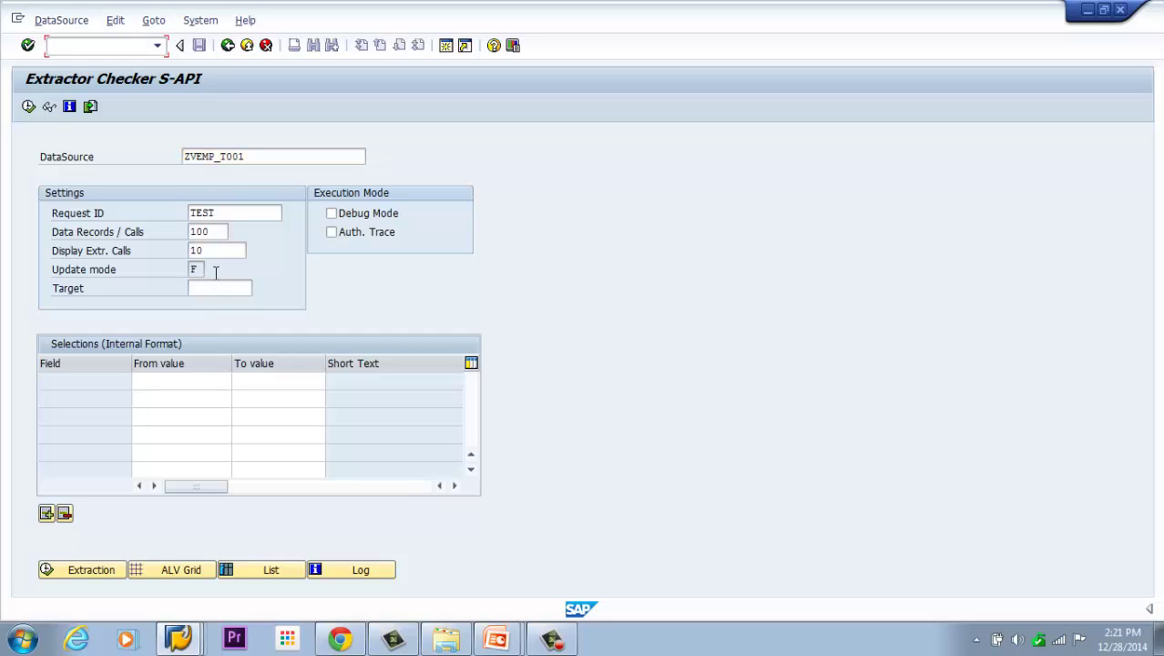
{"action": "type", "text": "/nrsa1"}
{"action": "key", "text": "Return"}
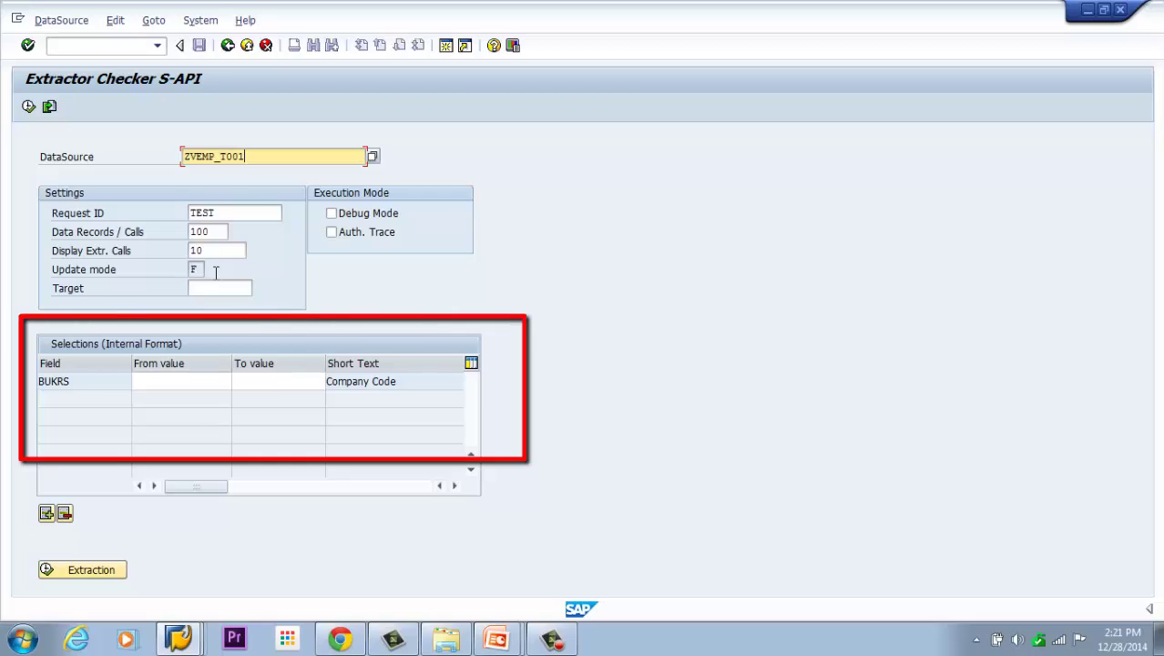
{"action": "key", "text": "Return"}
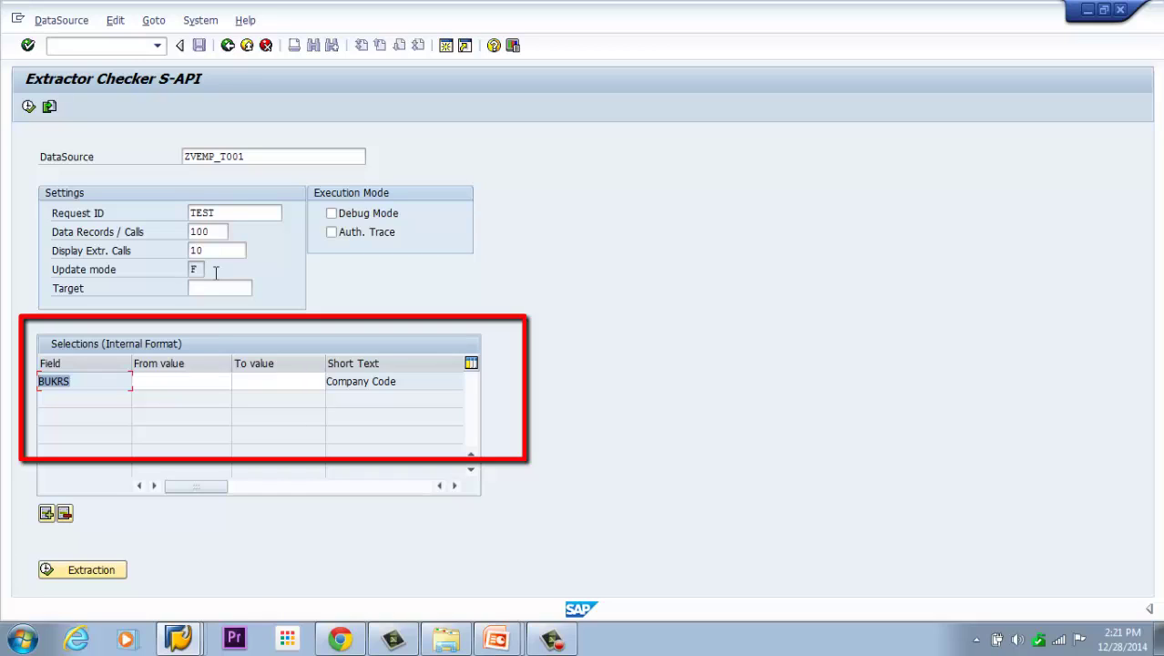
Step: Run the extraction with the BUKRS From value cleared, view the result in the ALV grid and return
{"action": "key", "text": "Tab"}
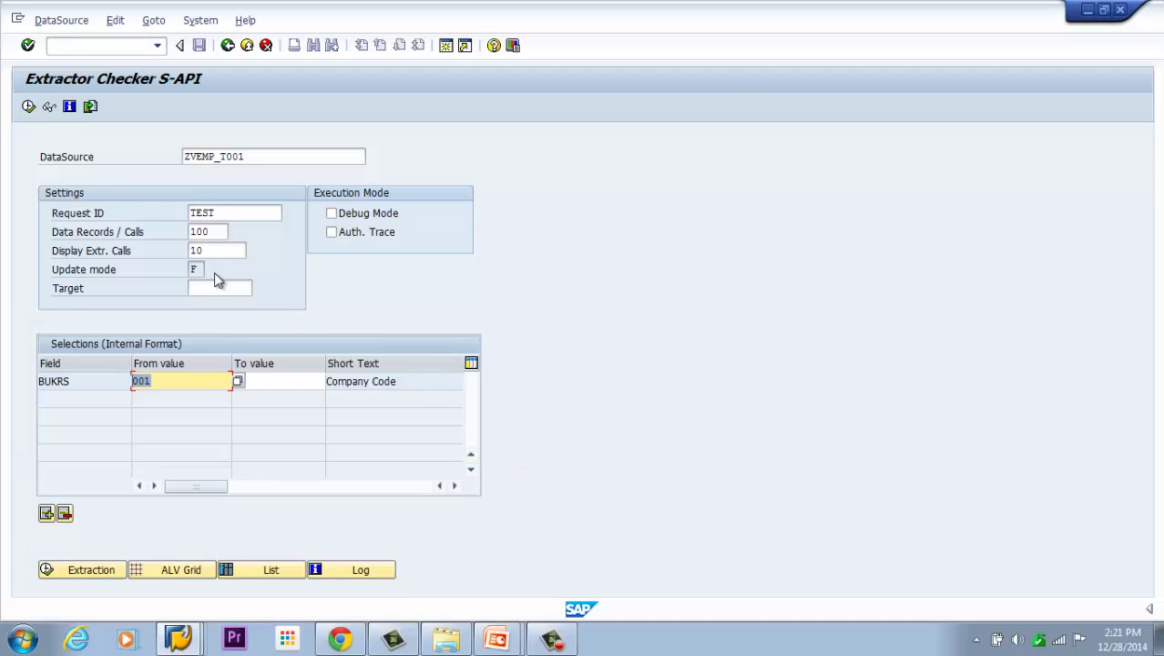
{"action": "key", "text": "BackSpace"}
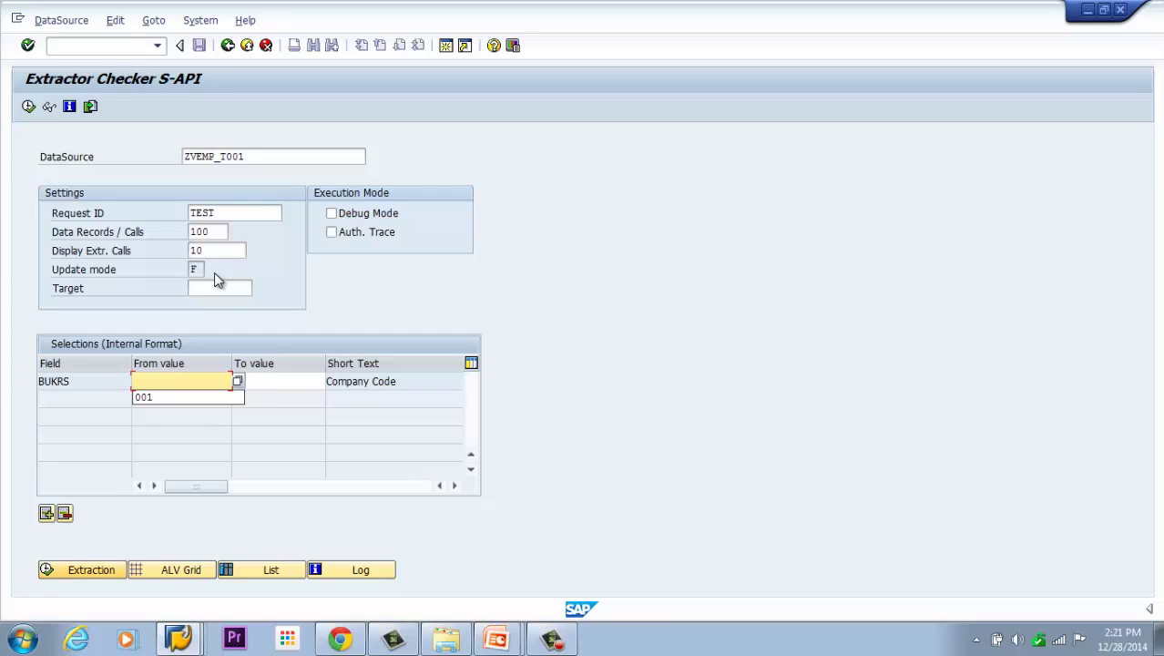
{"action": "key", "text": "F8"}
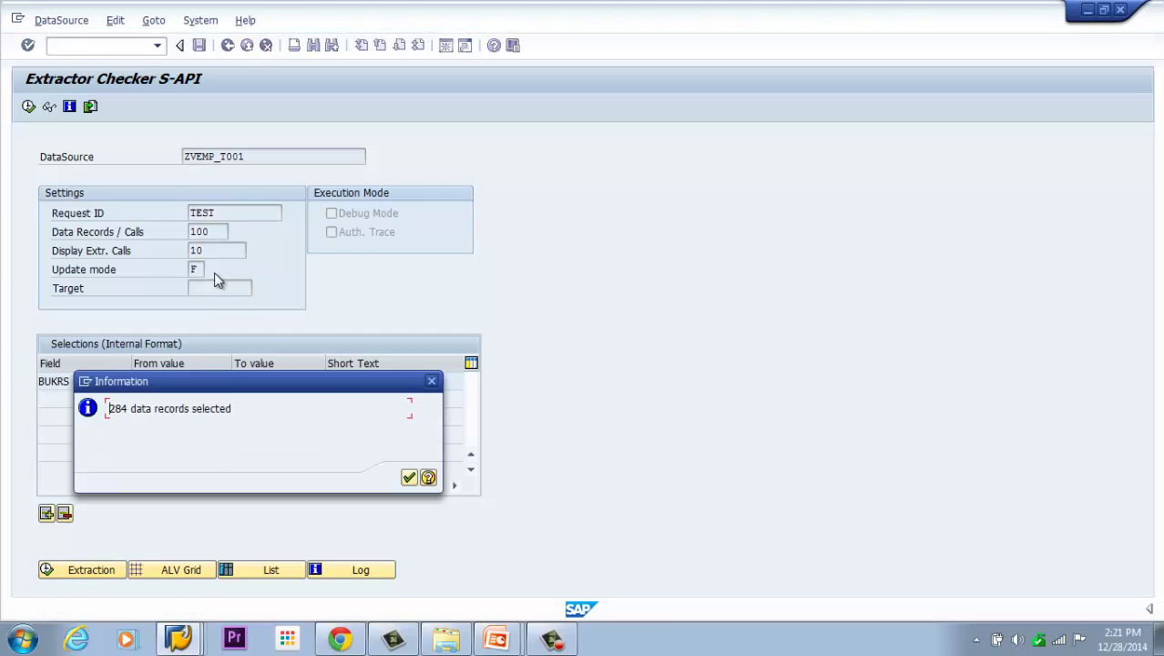
{"action": "key", "text": "Return"}
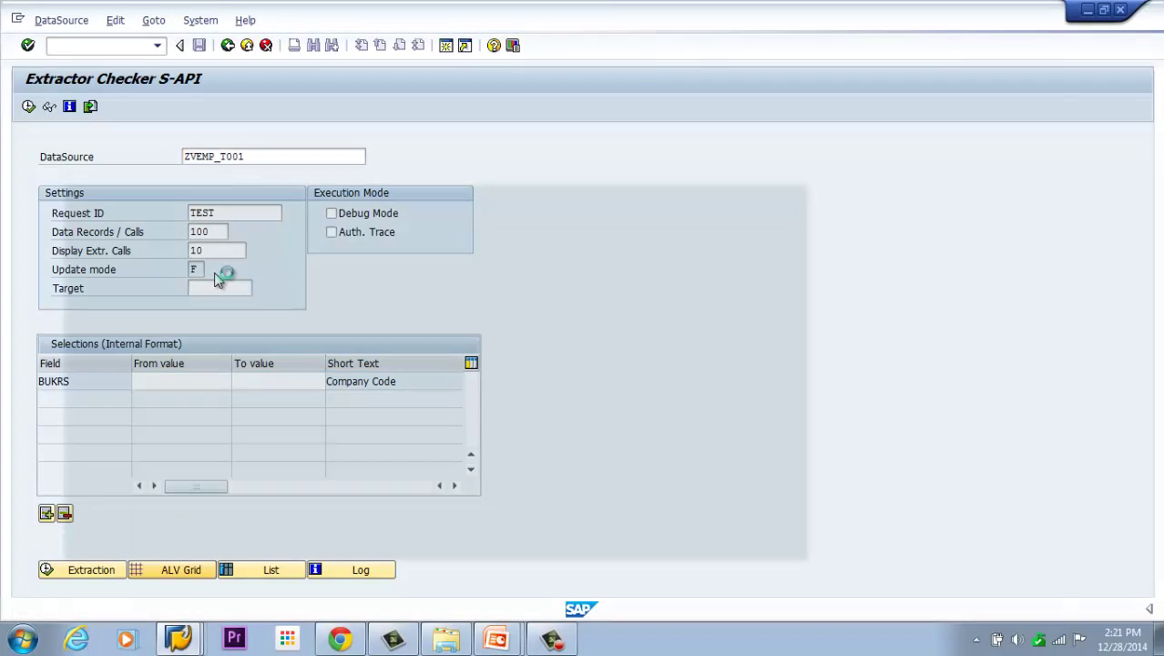
{"action": "key", "text": "Tab"}
{"action": "key", "text": "Tab"}
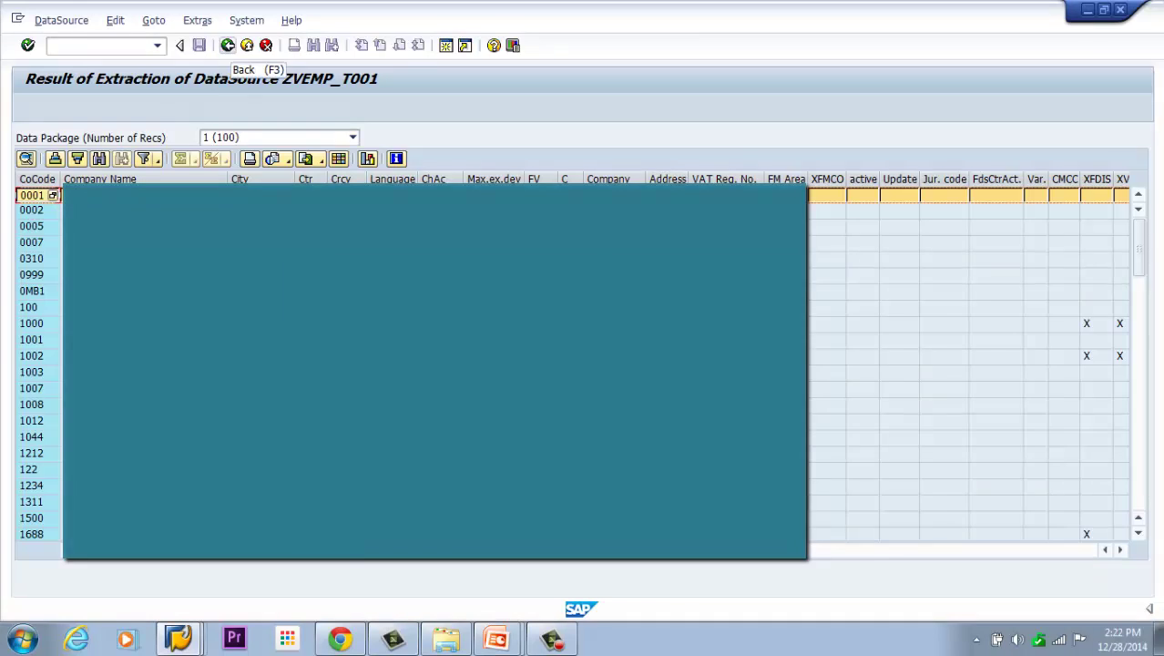
{"action": "left_click", "coordinate": [227, 46]}
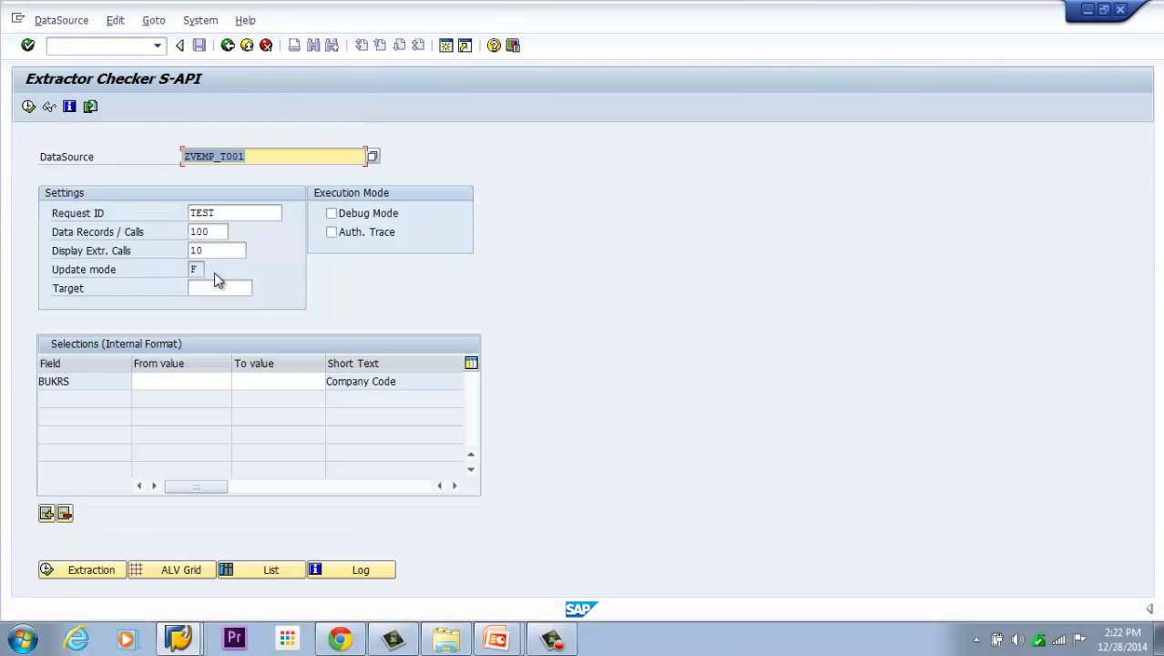
Step: Run the extraction for BUKRS from 0001 to 0006, view the result in the ALV grid and return
{"action": "key", "text": "Tab"}
{"action": "type", "text": "0001\tSAP A.G."}
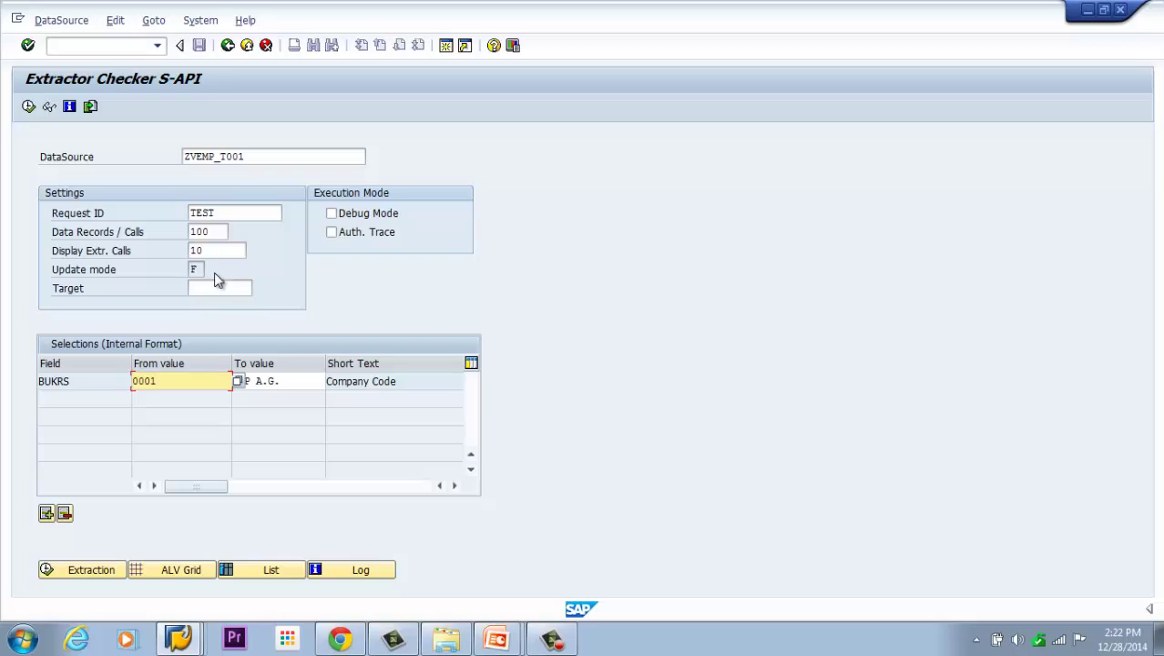
{"action": "key", "text": "Tab"}
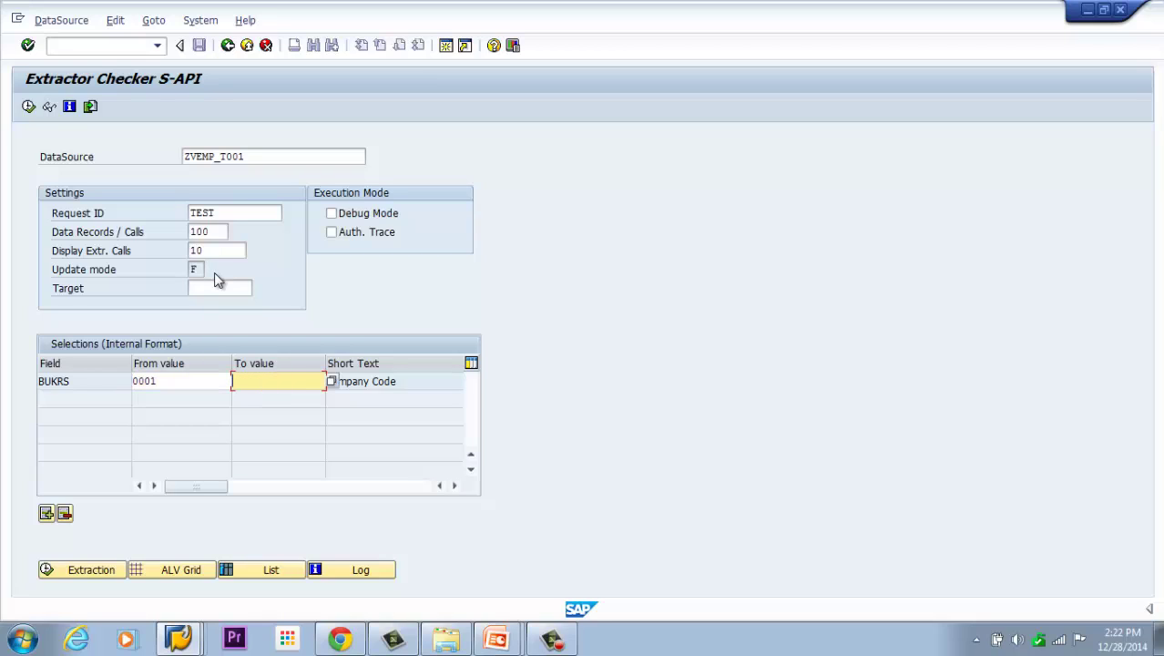
{"action": "type", "text": "006"}
{"action": "key", "text": "Left"}
{"action": "type", "text": "0"}
{"action": "key", "text": "F8"}
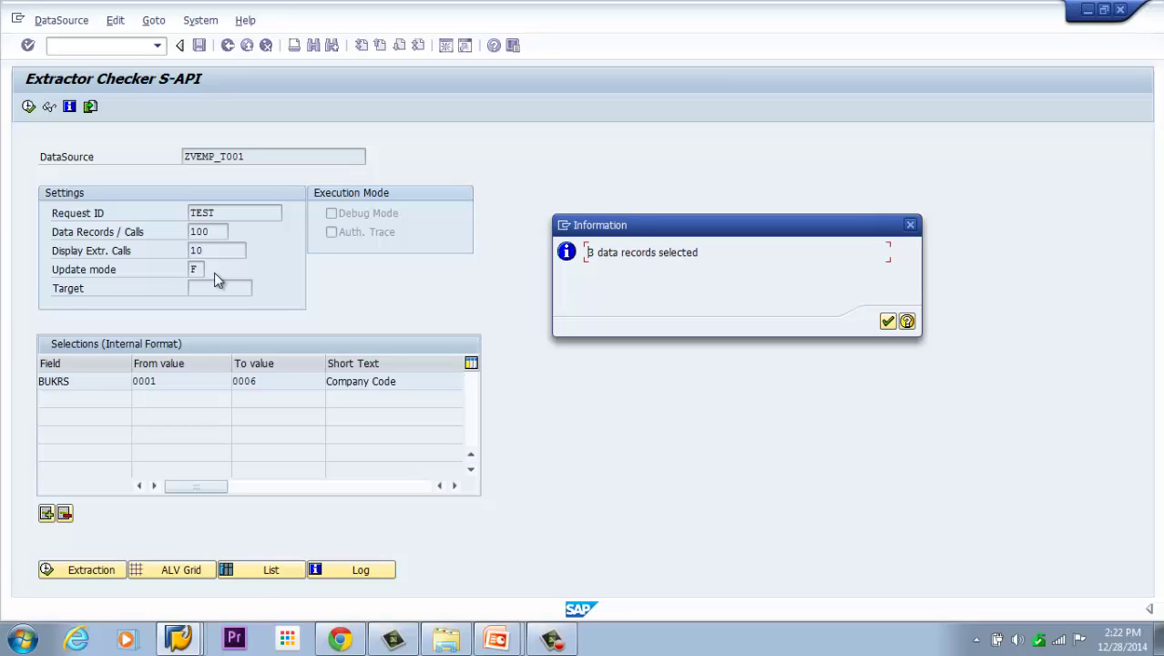
{"action": "key", "text": "Return"}
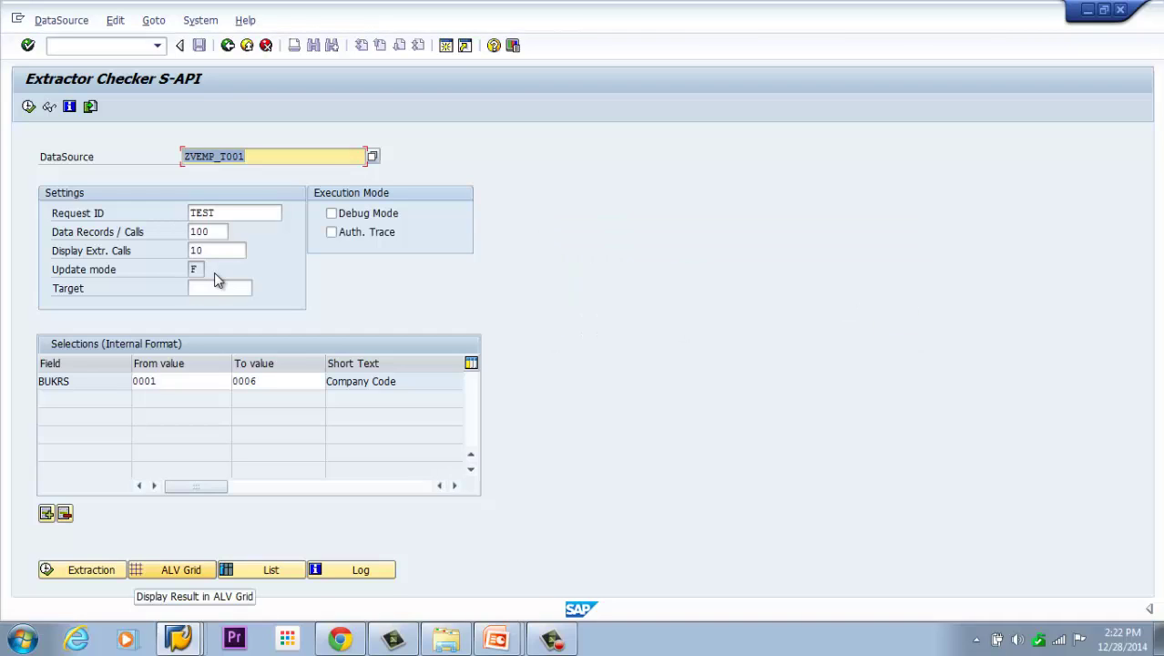
{"action": "key", "text": "F6"}
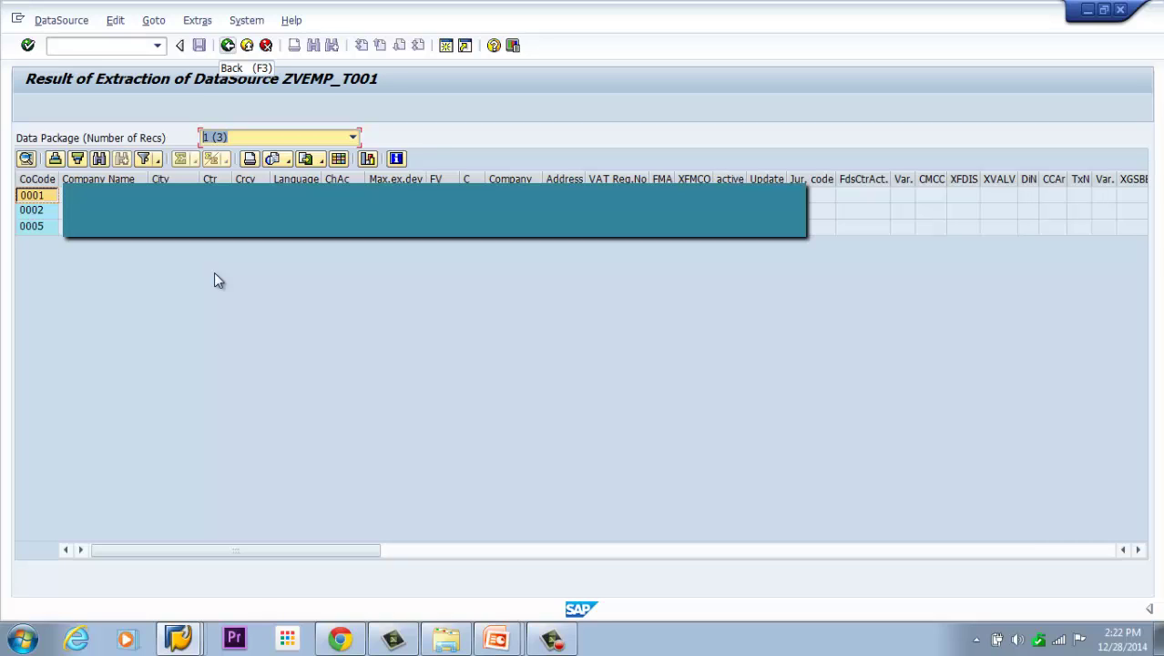
{"action": "key", "text": "F3"}
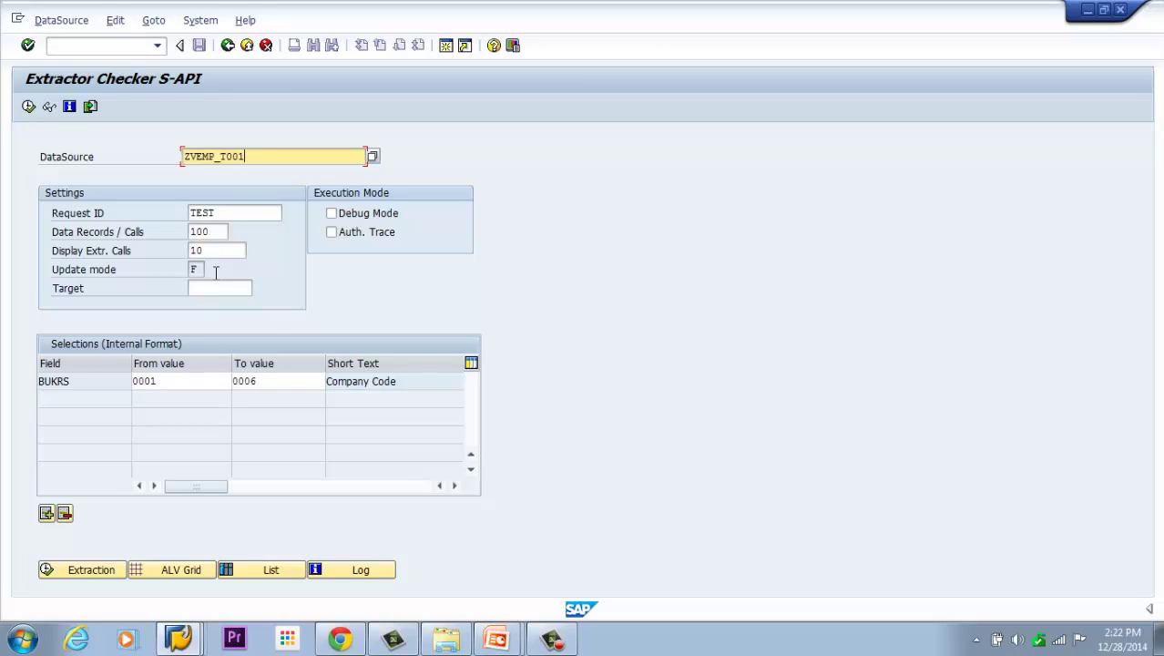
{"action": "key", "text": "super+9"}
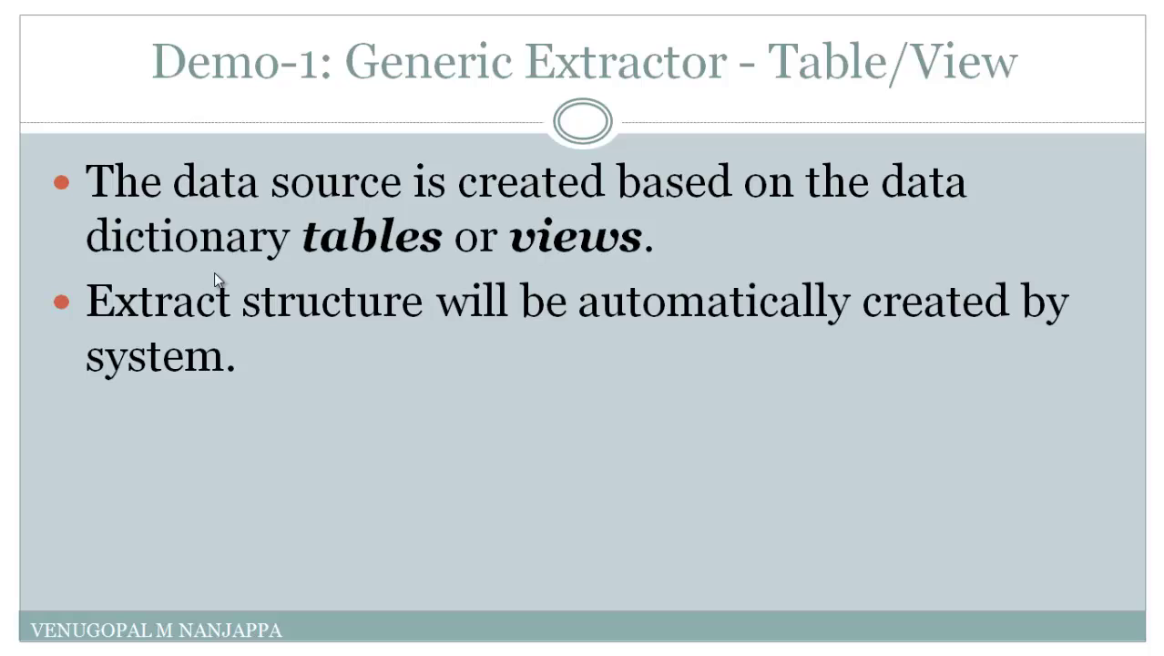
{"action": "left_click", "coordinate": [215, 273]}
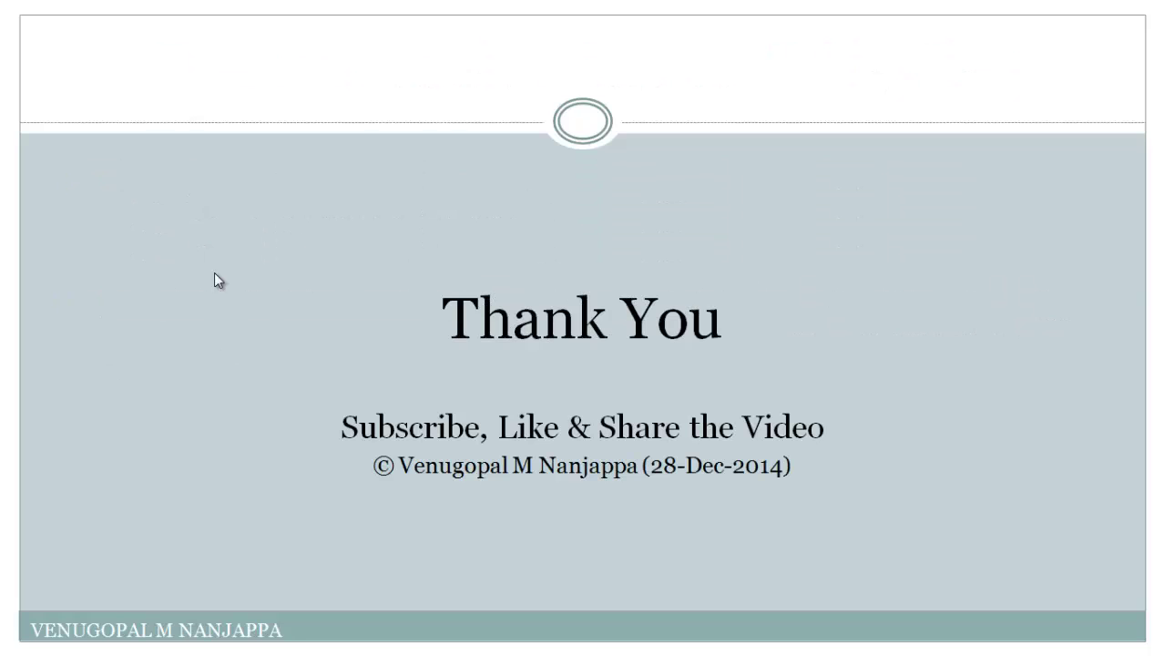